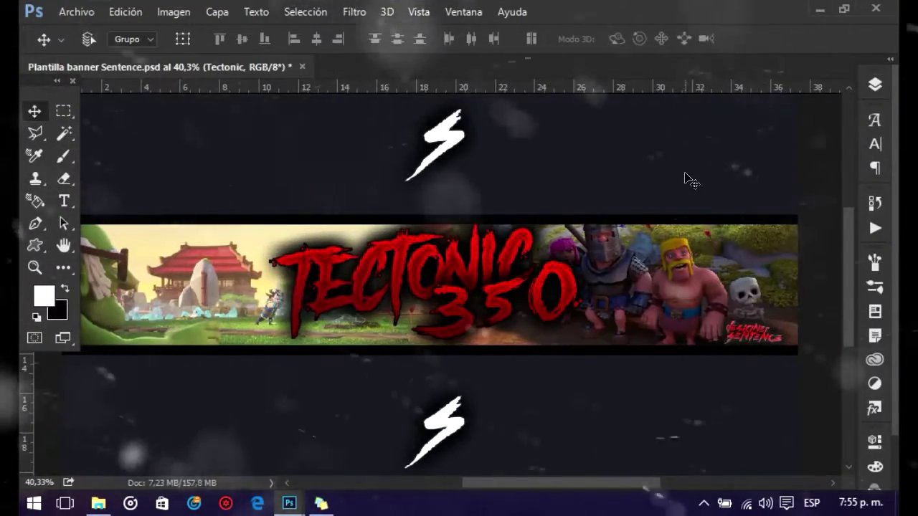
Step: Duplicate the IMG-20170422-WA0055 layer and warp the copy with a 30% Ojo de pez (fisheye)
{"action": "left_click", "coordinate": [875, 84]}
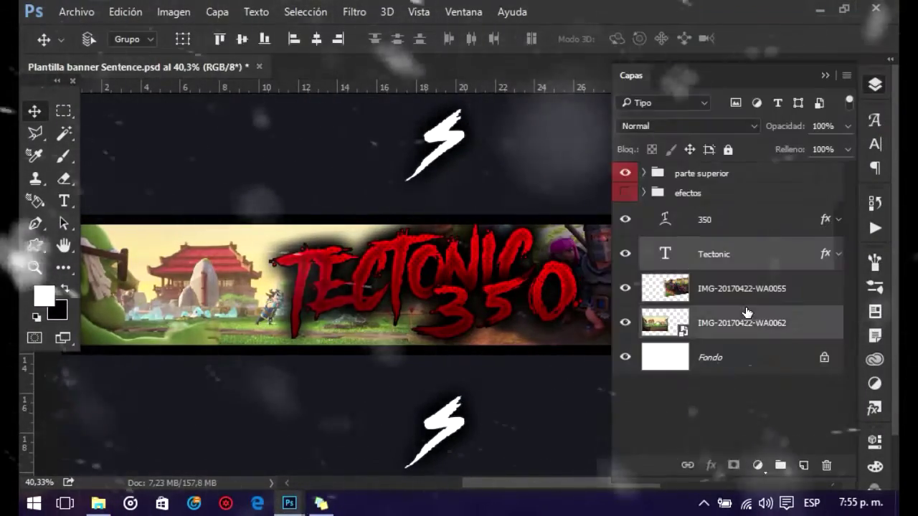
{"action": "left_click", "coordinate": [741, 288]}
{"action": "key", "text": "ctrl+j"}
{"action": "key", "text": "ctrl+t"}
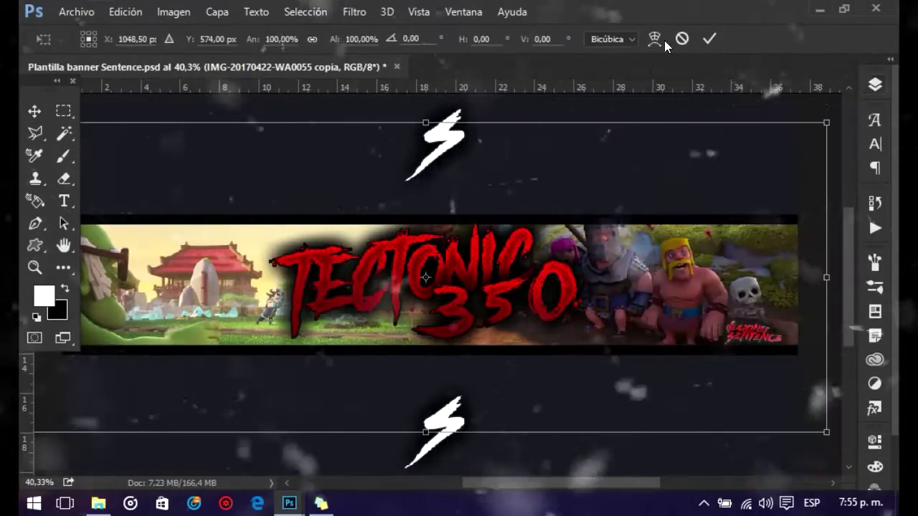
{"action": "left_click", "coordinate": [268, 40]}
{"action": "left_click", "coordinate": [198, 301]}
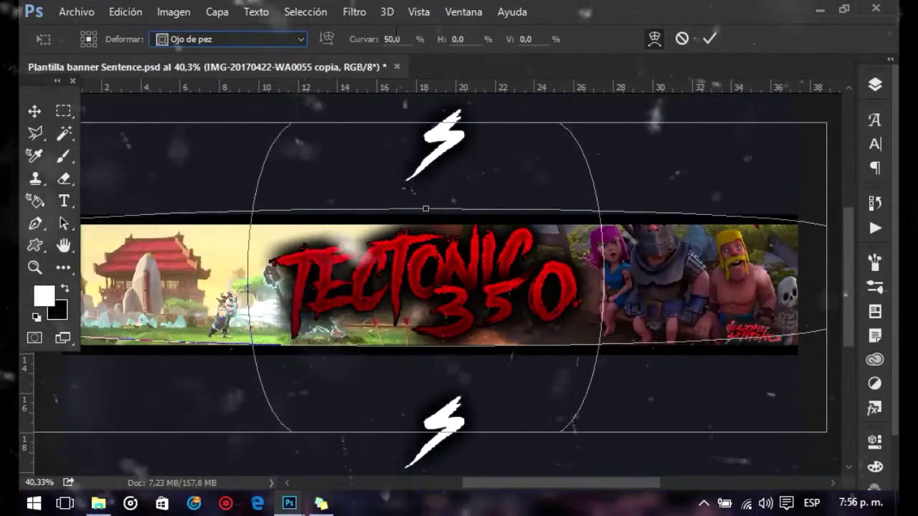
{"action": "type", "text": "3"}
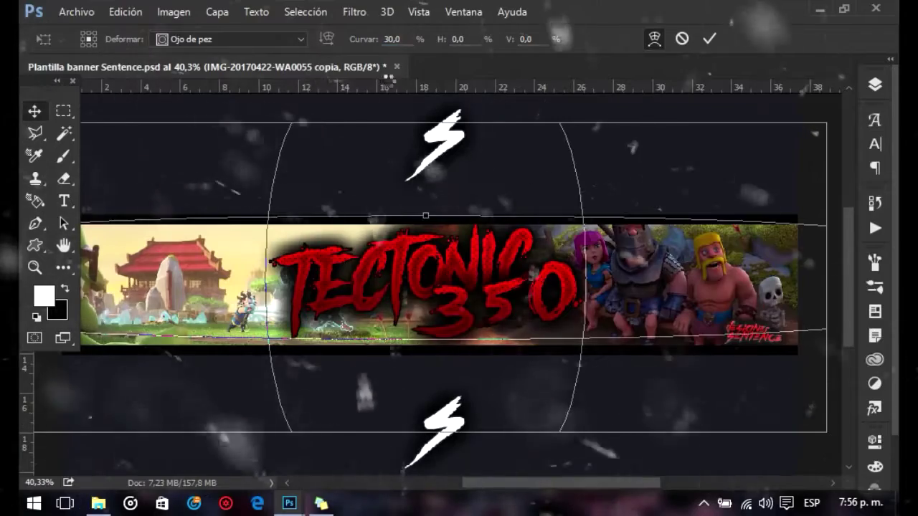
{"action": "key", "text": "Return"}
Step: Apply a Gaussian blur with radius 10 to the warped copy
{"action": "left_click", "coordinate": [355, 12]}
{"action": "left_click", "coordinate": [654, 347]}
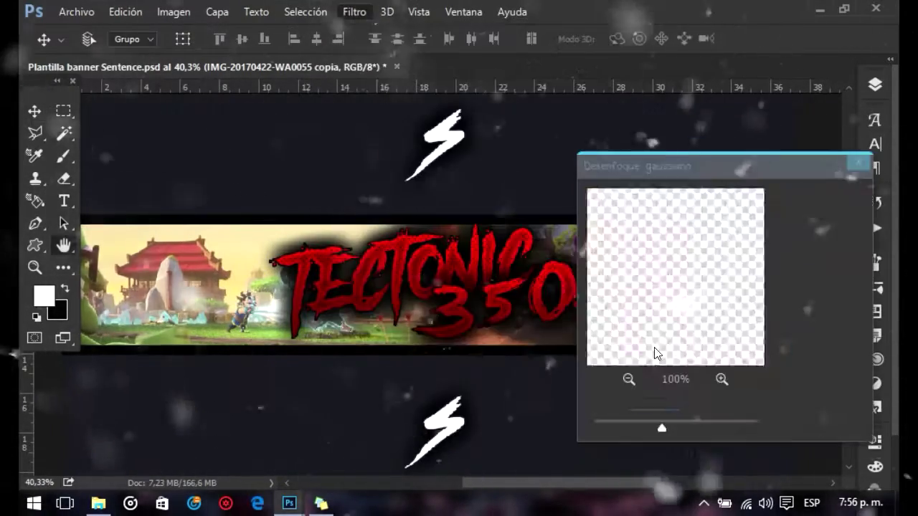
{"action": "type", "text": "10"}
{"action": "key", "text": "Return"}
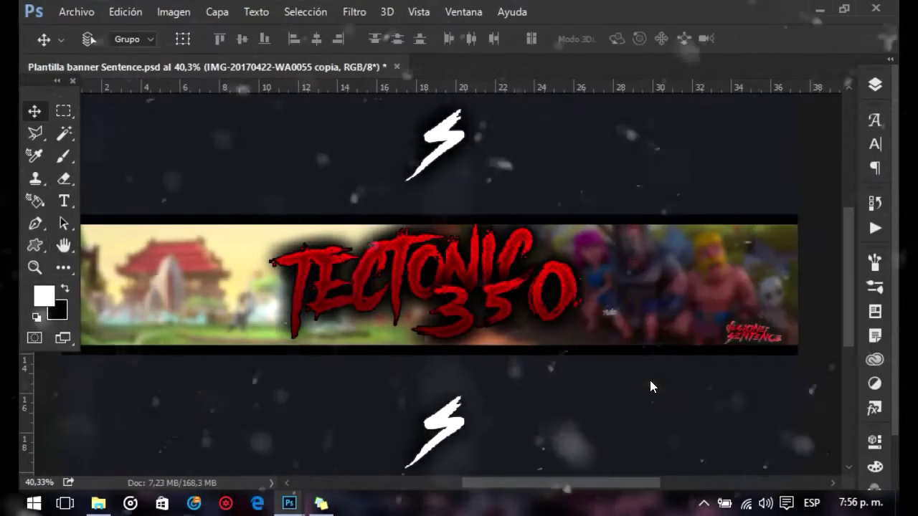
Step: Select both the 350 and Tectonic title text layers
{"action": "left_click", "coordinate": [875, 84]}
{"action": "left_click", "coordinate": [713, 248]}
{"action": "left_click", "coordinate": [738, 218], "text": "shift"}
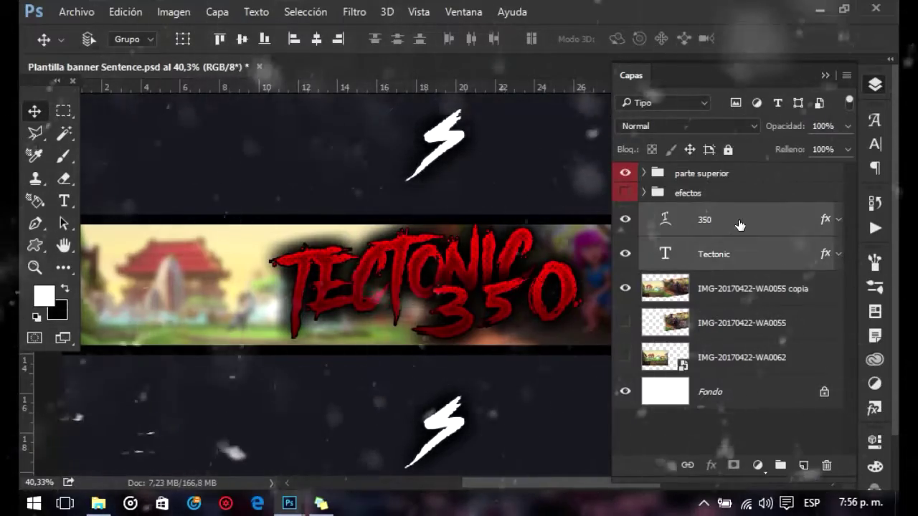
Step: Duplicate the 350 and Tectonic text layers and merge the copies into one layer
{"action": "key", "text": "ctrl+j"}
{"action": "left_click", "coordinate": [838, 219]}
{"action": "left_click", "coordinate": [839, 371]}
{"action": "scroll", "coordinate": [748, 325], "scroll_direction": "down", "scroll_amount": 2}
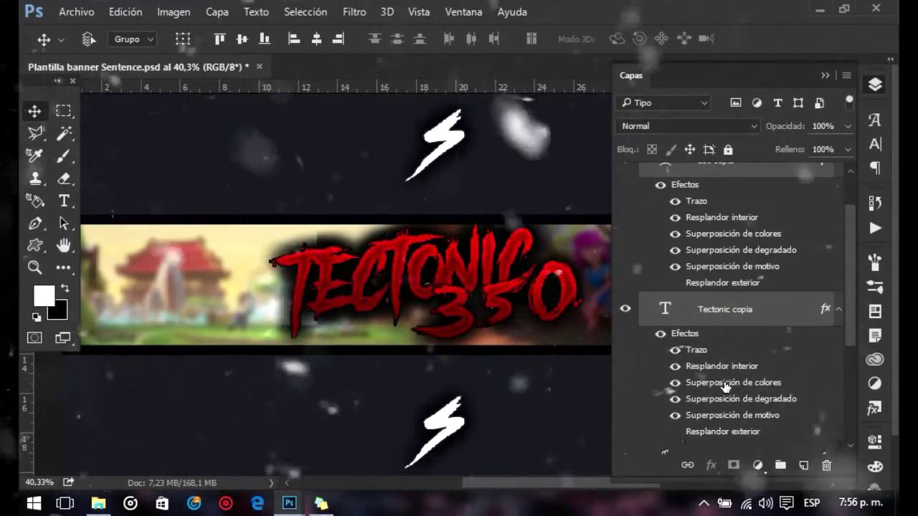
{"action": "key", "text": "ctrl+e"}
Step: Motion-blur the merged title copy and set its blend mode to Superponer
{"action": "left_click", "coordinate": [354, 11]}
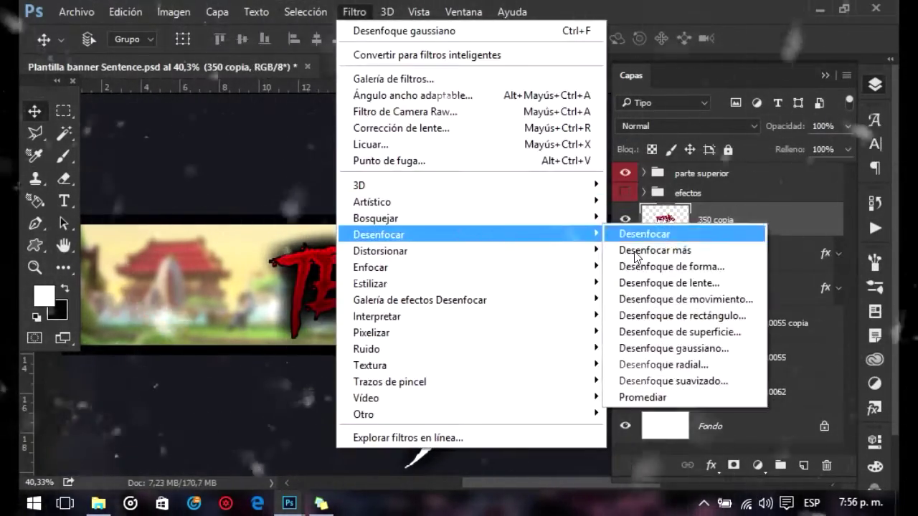
{"action": "left_click", "coordinate": [707, 320]}
{"action": "left_click", "coordinate": [687, 146]}
{"action": "left_click", "coordinate": [682, 126]}
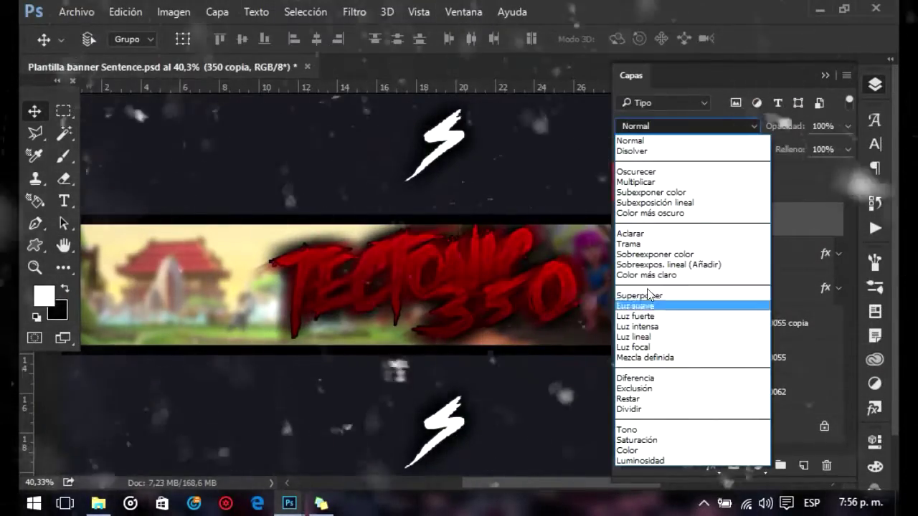
{"action": "left_click", "coordinate": [648, 295]}
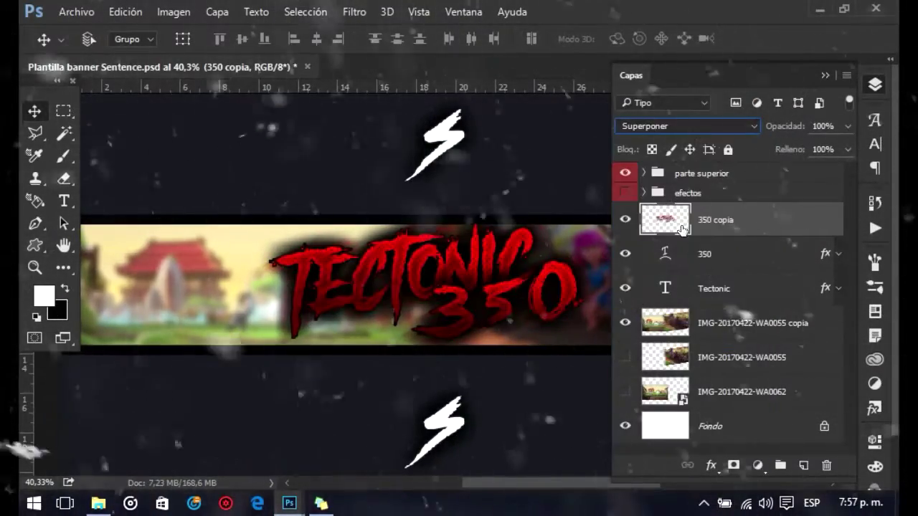
Step: Add two more blurred title copies, one below Tectonic, one Sobreexpos. lineal at 60%
{"action": "key", "text": "ctrl+j"}
{"action": "left_click_drag", "start_coordinate": [717, 219], "coordinate": [717, 316]}
{"action": "left_click", "coordinate": [743, 220]}
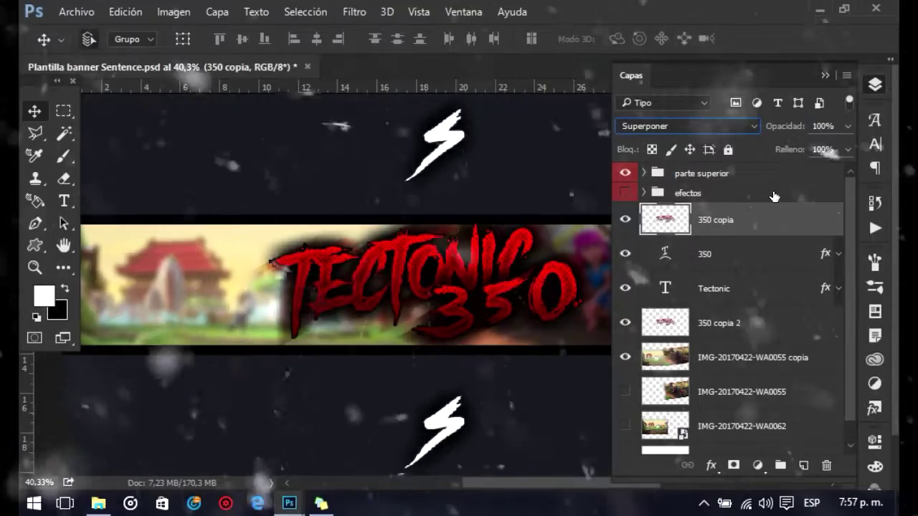
{"action": "key", "text": "ctrl+j"}
{"action": "left_click", "coordinate": [823, 125]}
{"action": "type", "text": "60"}
{"action": "left_click", "coordinate": [689, 125]}
{"action": "left_click", "coordinate": [689, 260]}
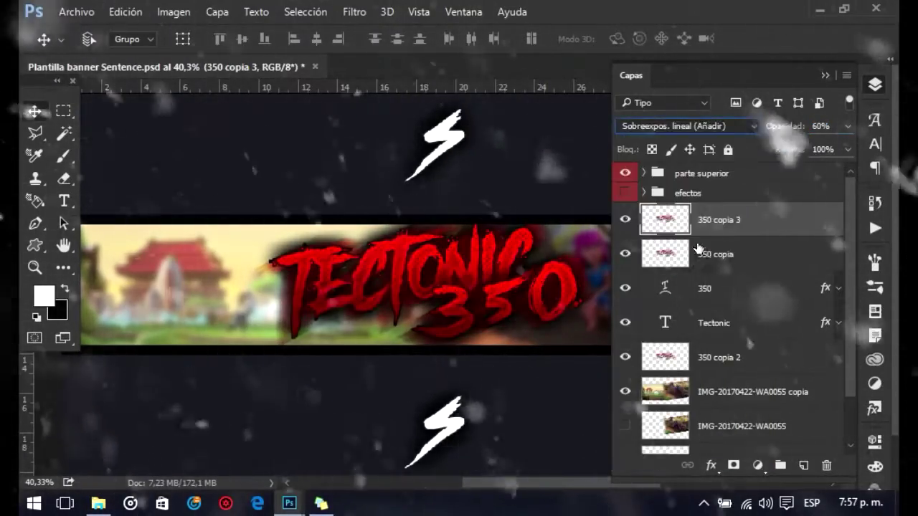
Step: Group the title layers as 'Nombre del canal' and add a new empty layer
{"action": "left_click", "coordinate": [763, 359], "text": "shift"}
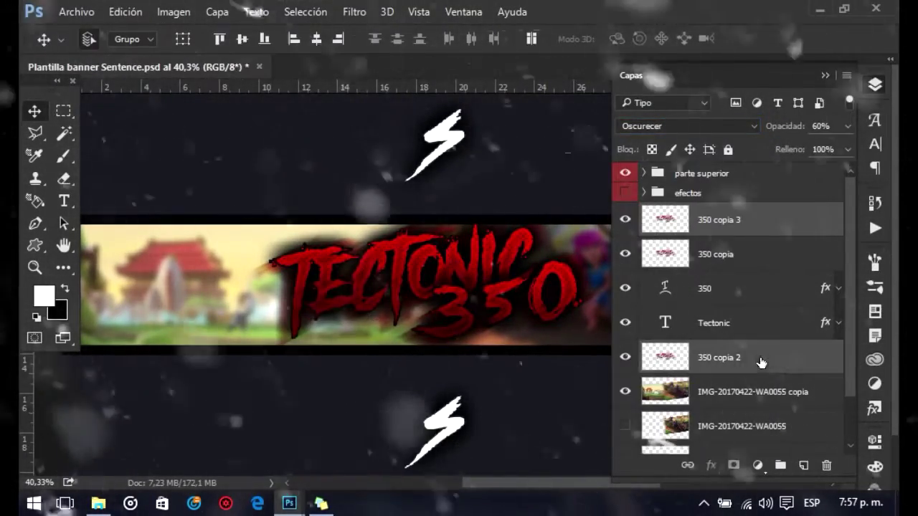
{"action": "key", "text": "ctrl+g"}
{"action": "type", "text": "Nombre del canal"}
{"action": "key", "text": "Return"}
{"action": "key", "text": "ctrl+shift+alt+n"}
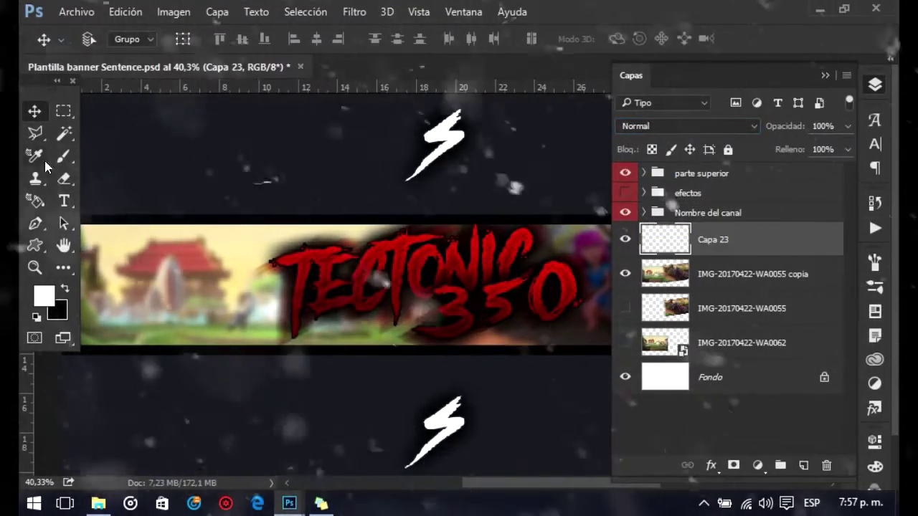
Step: Paint Capa 23 solid black across the banner and set its opacity to 60%
{"action": "key", "text": "b"}
{"action": "key", "text": "x"}
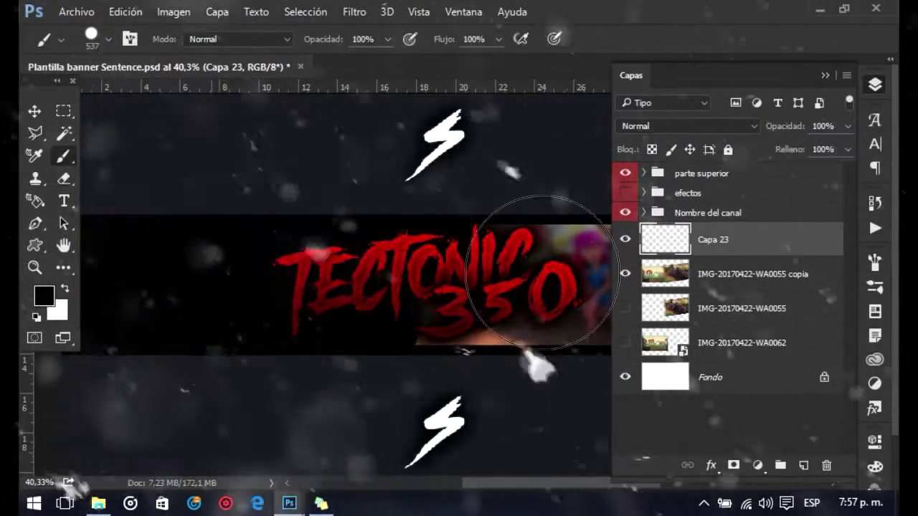
{"action": "left_click_drag", "start_coordinate": [492, 297], "coordinate": [107, 287]}
{"action": "left_click", "coordinate": [822, 125]}
{"action": "type", "text": "60"}
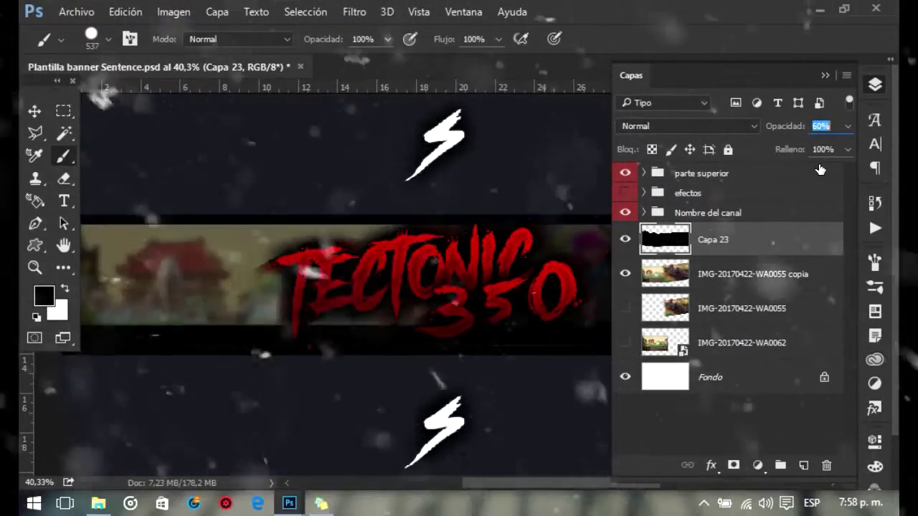
Step: Group Capa 23 with the image layers into a folder named Fondo
{"action": "left_click", "coordinate": [748, 344], "text": "shift"}
{"action": "key", "text": "ctrl+g"}
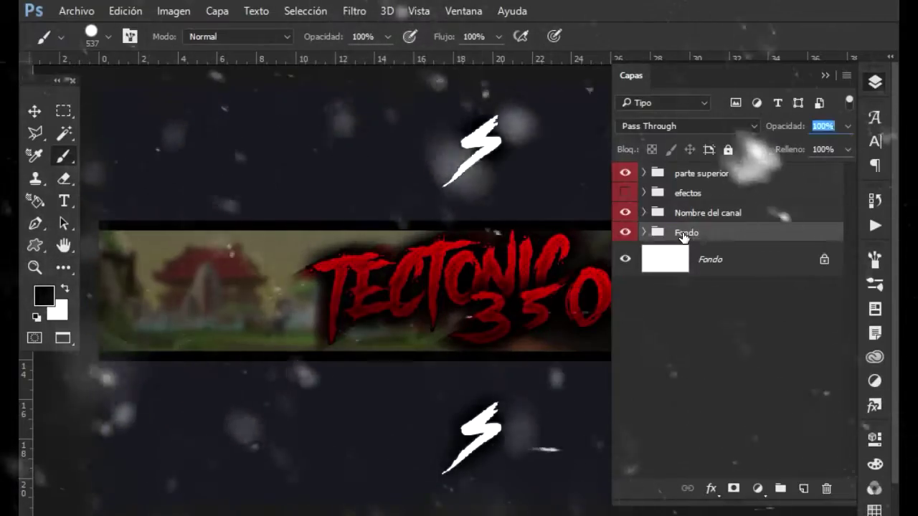
{"action": "key", "text": "Return"}
{"action": "left_click", "coordinate": [33, 111]}
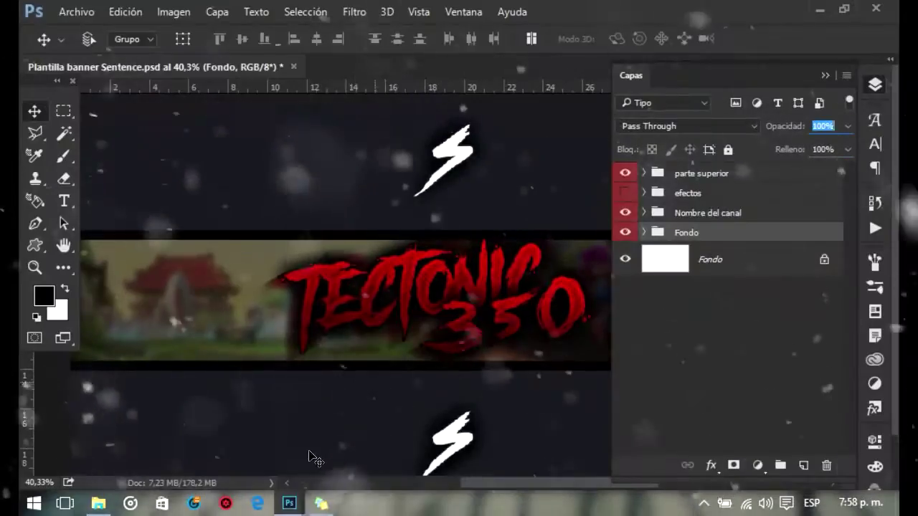
Step: Bring the chest-carrying character from the CLASH ROYALE GFX PACK onto the banner's left side
{"action": "mouse_move", "coordinate": [289, 504]}
{"action": "left_click", "coordinate": [347, 431]}
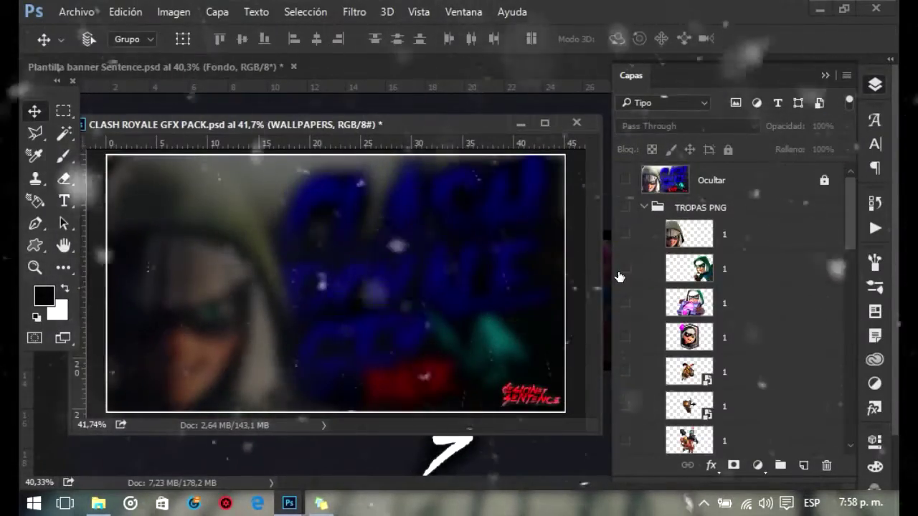
{"action": "left_click", "coordinate": [625, 207]}
{"action": "left_click", "coordinate": [625, 303]}
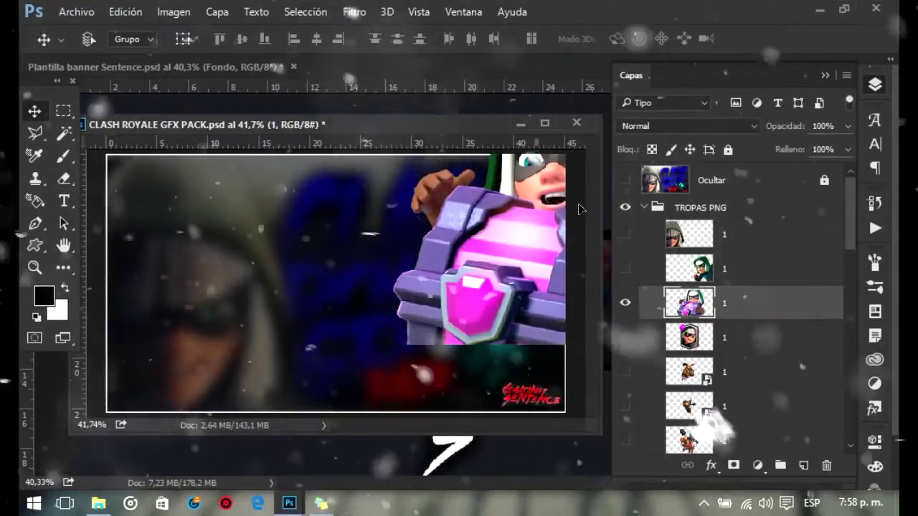
{"action": "left_click_drag", "start_coordinate": [581, 208], "coordinate": [259, 331]}
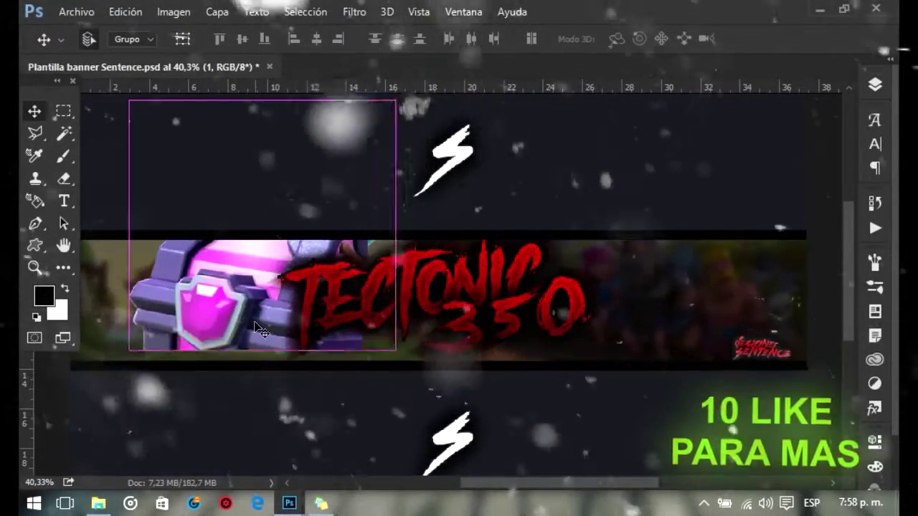
Step: Scale the character to 50% and position it lower on the banner's left
{"action": "key", "text": "ctrl+t"}
{"action": "double_click", "coordinate": [359, 39]}
{"action": "type", "text": "50"}
{"action": "key", "text": "Return"}
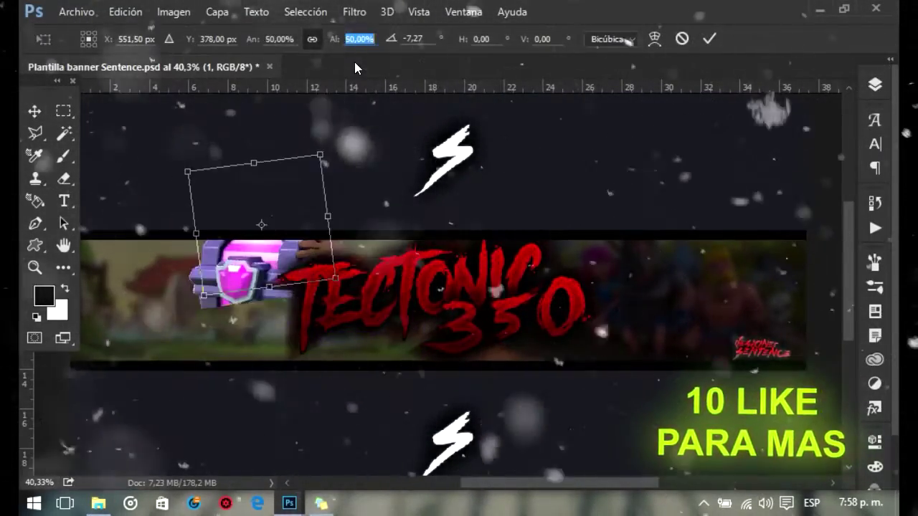
{"action": "left_click_drag", "start_coordinate": [261, 224], "coordinate": [247, 308]}
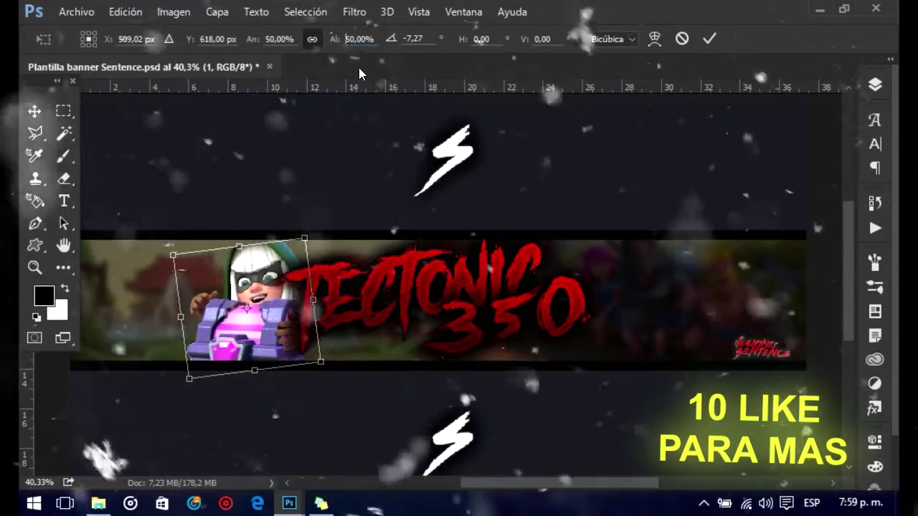
{"action": "key", "text": "shift+Left"}
{"action": "key", "text": "shift+Left"}
{"action": "key", "text": "shift+Left"}
{"action": "key", "text": "shift+Left"}
{"action": "key", "text": "shift+Left"}
{"action": "key", "text": "shift+Left"}
{"action": "key", "text": "Return"}
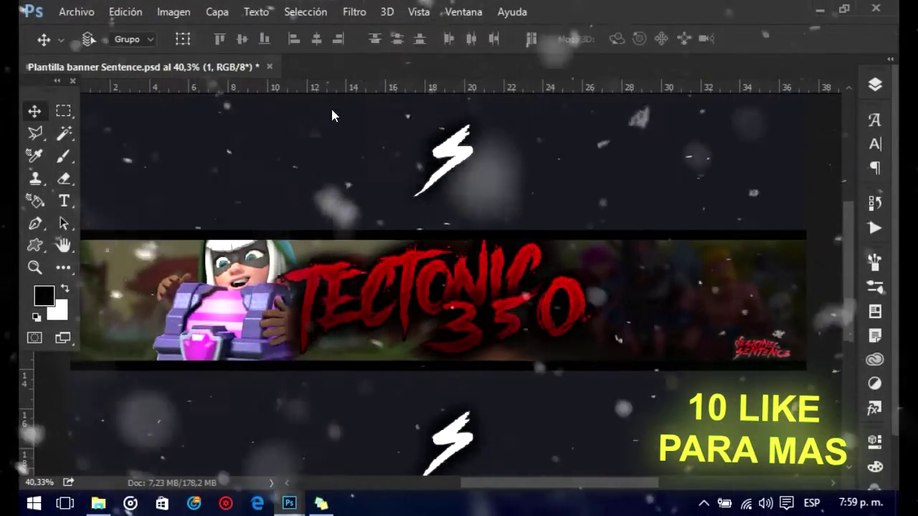
Step: Add a black 30 px outer glow to the character layer
{"action": "key", "text": "F7"}
{"action": "double_click", "coordinate": [753, 239]}
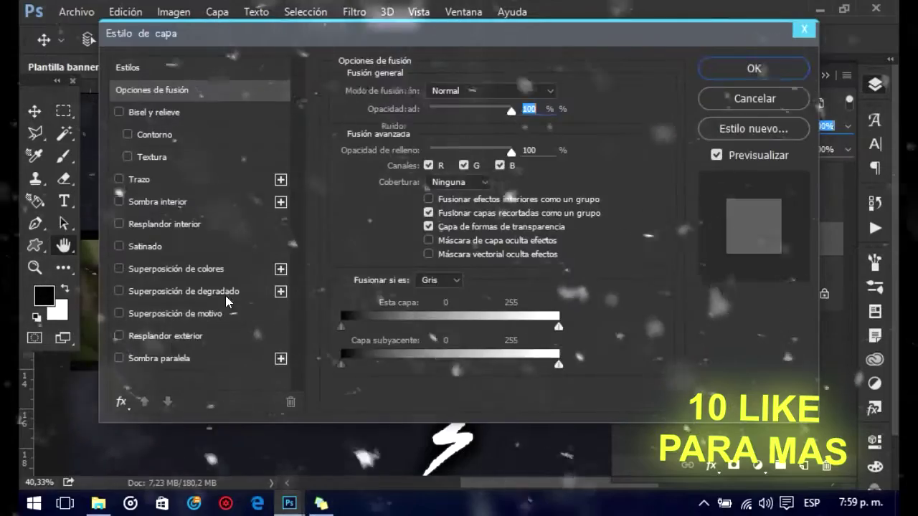
{"action": "left_click", "coordinate": [165, 336]}
{"action": "left_click", "coordinate": [447, 283]}
{"action": "left_click", "coordinate": [515, 233]}
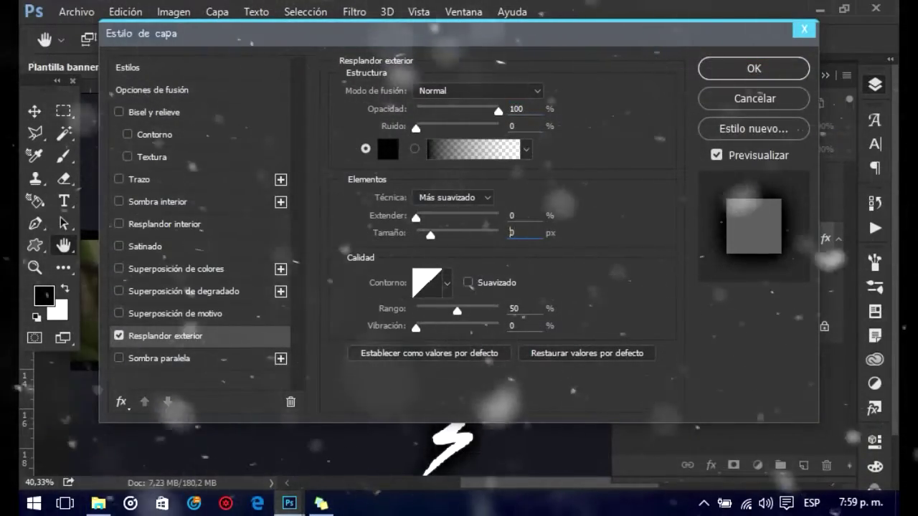
{"action": "type", "text": "30"}
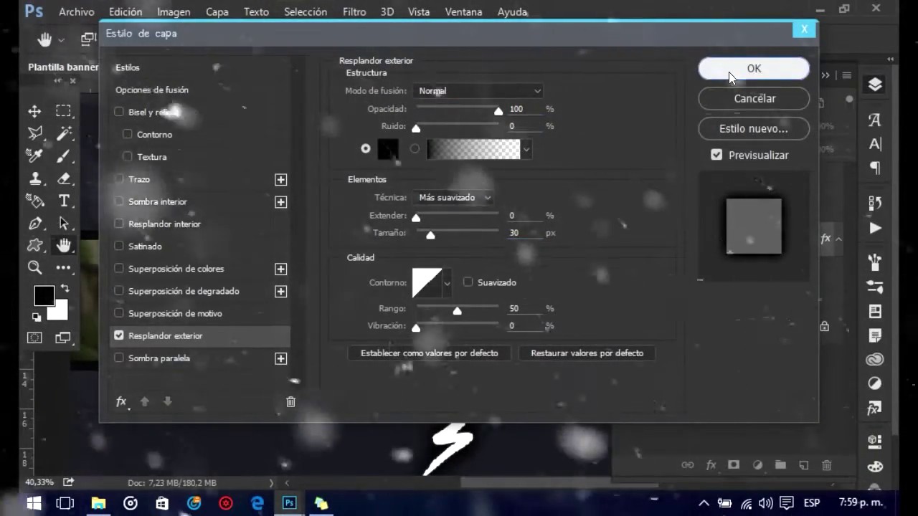
{"action": "left_click", "coordinate": [730, 72]}
{"action": "mouse_move", "coordinate": [289, 504]}
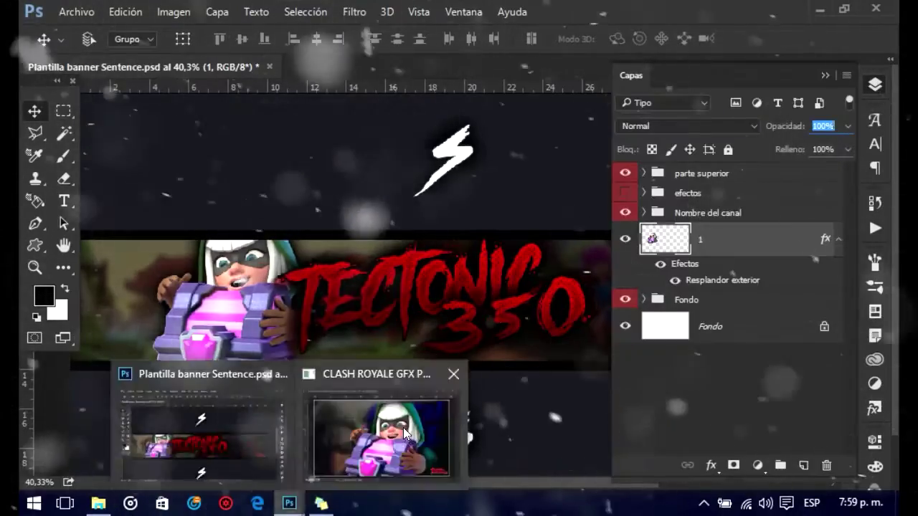
Step: Preview characters in the Clash Royale pack and copy the goblin trio into the banner
{"action": "left_click", "coordinate": [403, 428]}
{"action": "left_click", "coordinate": [624, 304]}
{"action": "left_click", "coordinate": [624, 372]}
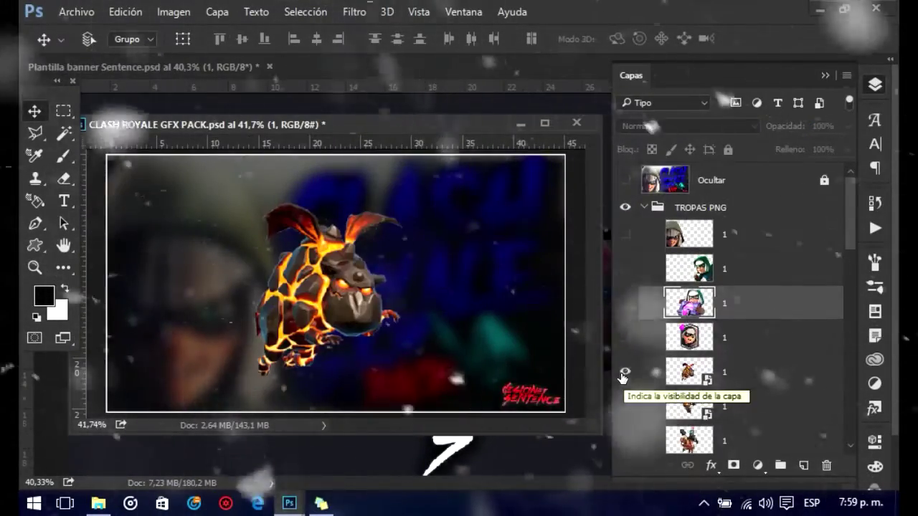
{"action": "left_click", "coordinate": [622, 373]}
{"action": "scroll", "coordinate": [624, 337], "scroll_direction": "down", "scroll_amount": 3}
{"action": "left_click", "coordinate": [625, 339]}
{"action": "left_click", "coordinate": [625, 340]}
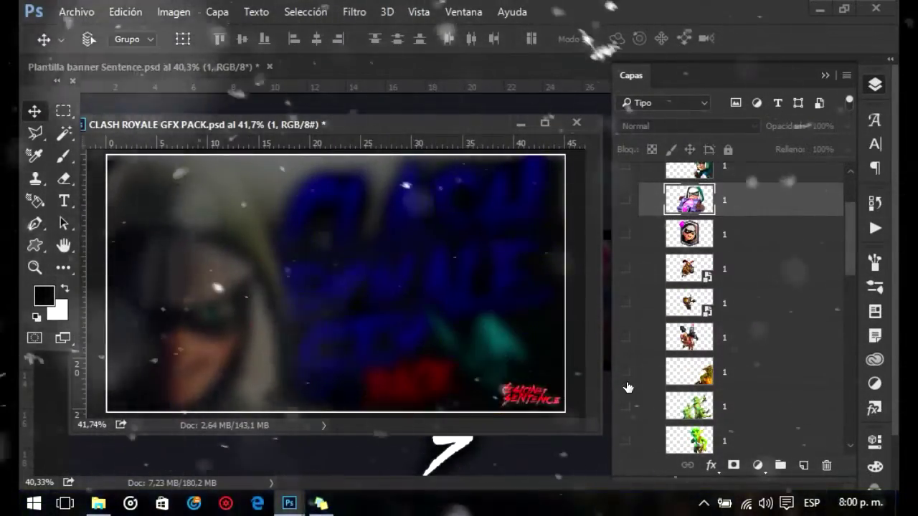
{"action": "left_click", "coordinate": [624, 407]}
{"action": "left_click_drag", "start_coordinate": [689, 407], "coordinate": [519, 122]}
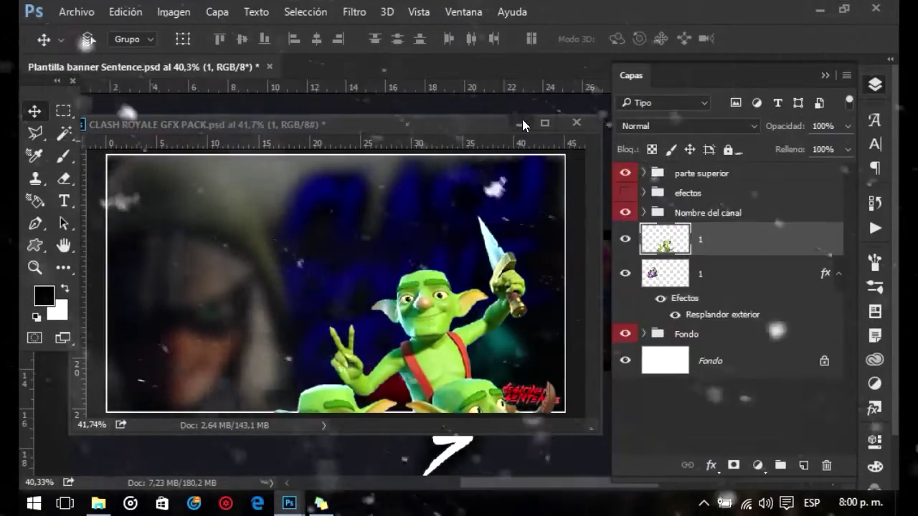
{"action": "left_click", "coordinate": [875, 84]}
Step: Scale the goblins to 50% and place them at the banner's right end
{"action": "left_click_drag", "start_coordinate": [650, 220], "coordinate": [645, 265]}
{"action": "double_click", "coordinate": [281, 39]}
{"action": "type", "text": "50"}
{"action": "key", "text": "Return"}
{"action": "key", "text": "shift+Up"}
{"action": "key", "text": "shift+Up"}
{"action": "key", "text": "shift+Up"}
{"action": "key", "text": "shift+Right"}
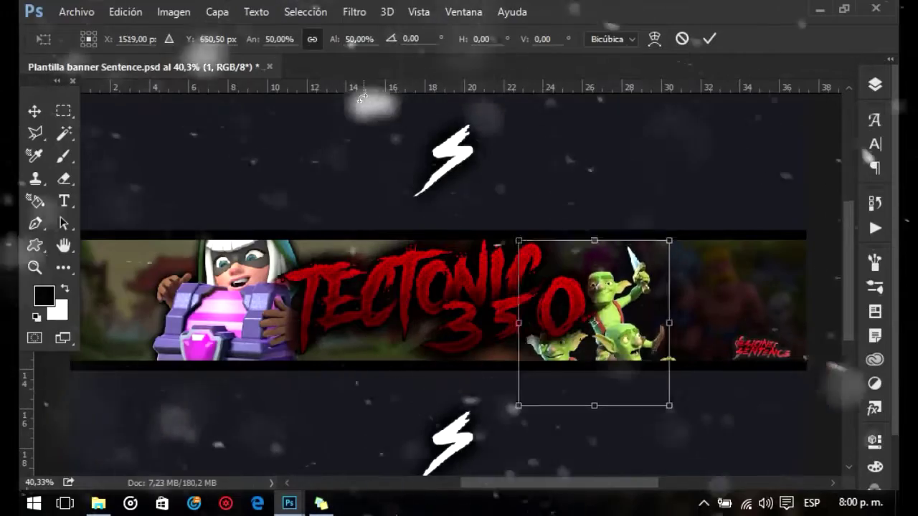
{"action": "left_click_drag", "start_coordinate": [658, 250], "coordinate": [664, 243]}
{"action": "key", "text": "Return"}
Step: Load the goblins' outline as a selection and add a mask to Nombre del canal
{"action": "left_click", "coordinate": [875, 84]}
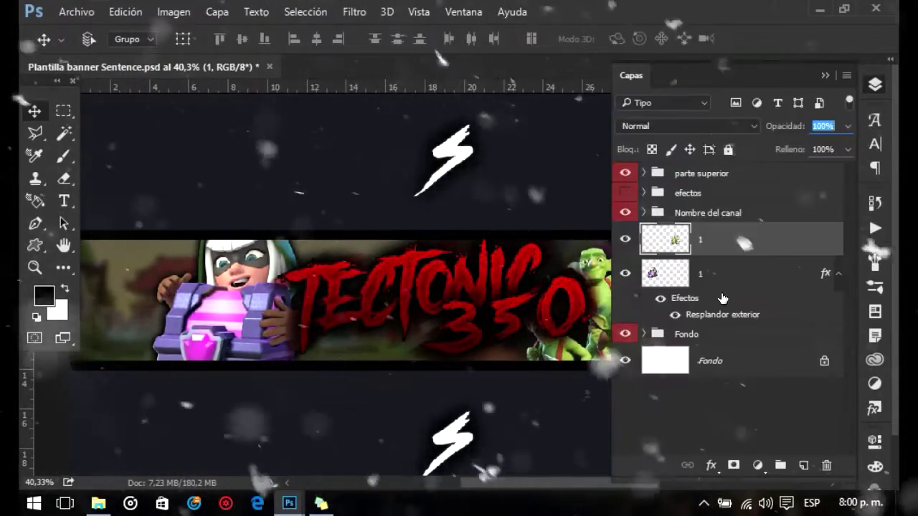
{"action": "left_click", "coordinate": [708, 212]}
{"action": "left_click", "coordinate": [733, 465]}
{"action": "left_click", "coordinate": [665, 254], "text": "ctrl"}
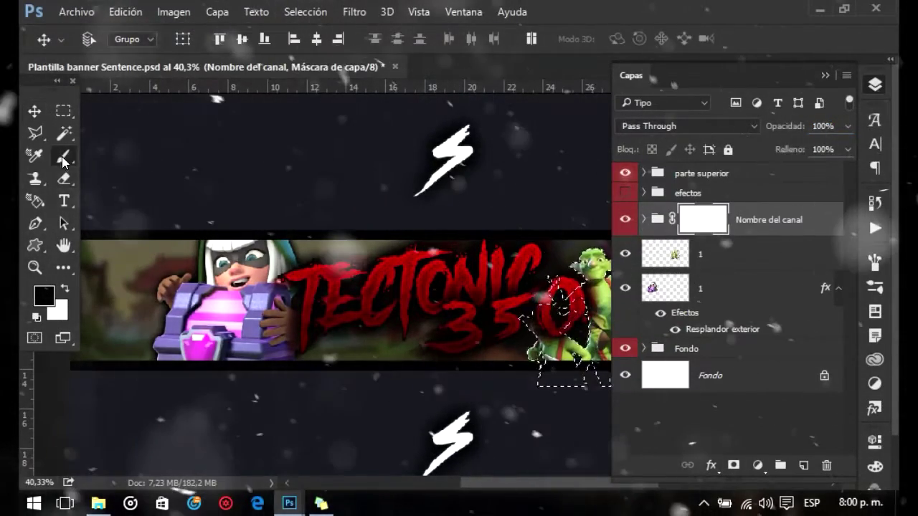
Step: Fill the mask black over the goblins, then paint white to restore the O over the hand
{"action": "key", "text": "alt+BackSpace"}
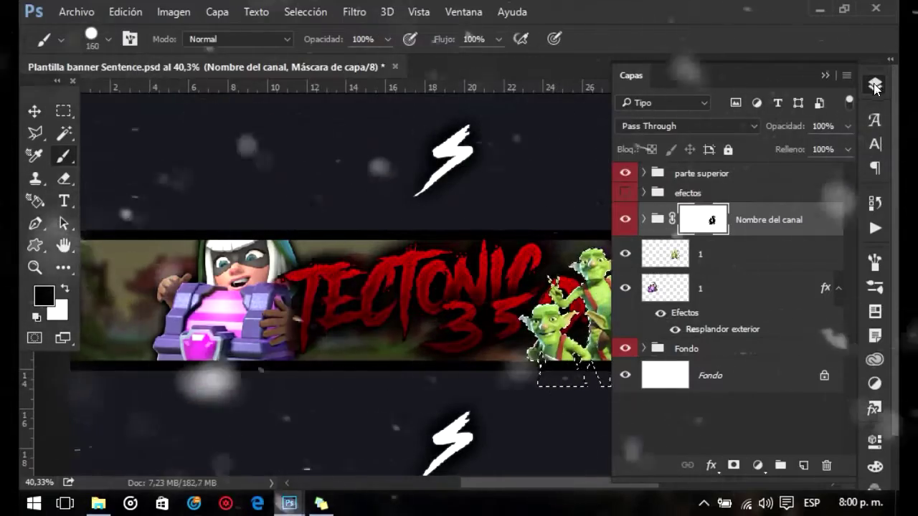
{"action": "left_click", "coordinate": [874, 84]}
{"action": "scroll", "coordinate": [573, 301], "scroll_direction": "up", "scroll_amount": 2}
{"action": "scroll", "coordinate": [430, 237], "scroll_direction": "up", "scroll_amount": 3}
{"action": "scroll", "coordinate": [402, 229], "scroll_direction": "up", "scroll_amount": 2}
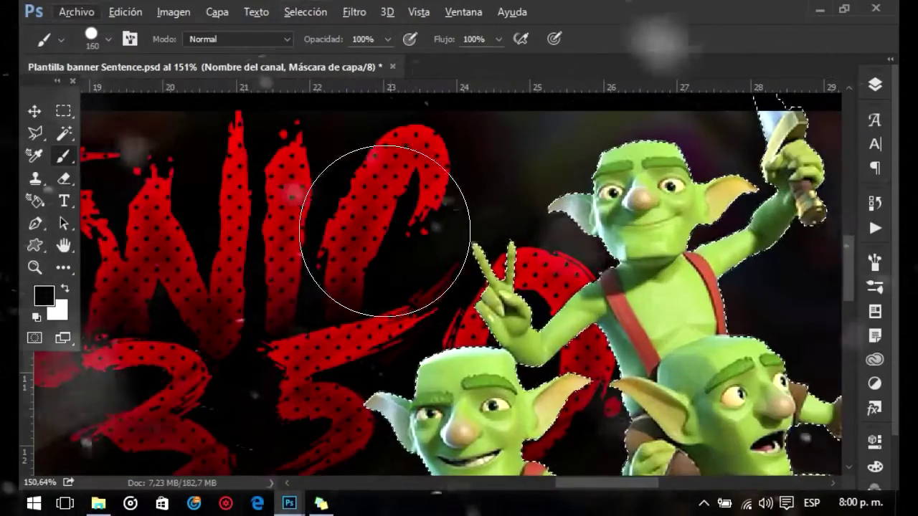
{"action": "key", "text": "x"}
{"action": "left_click_drag", "start_coordinate": [466, 249], "coordinate": [523, 319]}
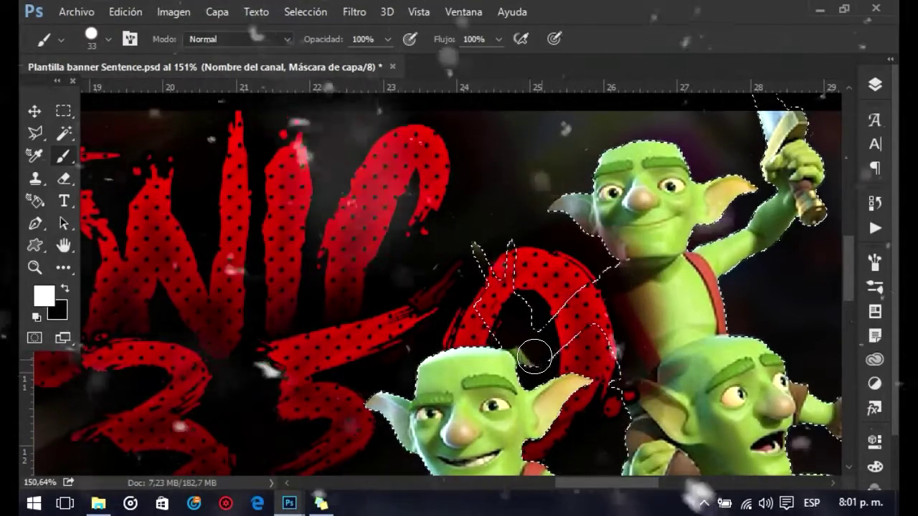
Step: Refine the title mask edges around the goblins, then fit the whole banner in view
{"action": "scroll", "coordinate": [531, 348], "scroll_direction": "up", "scroll_amount": 2}
{"action": "scroll", "coordinate": [517, 355], "scroll_direction": "up", "scroll_amount": 7}
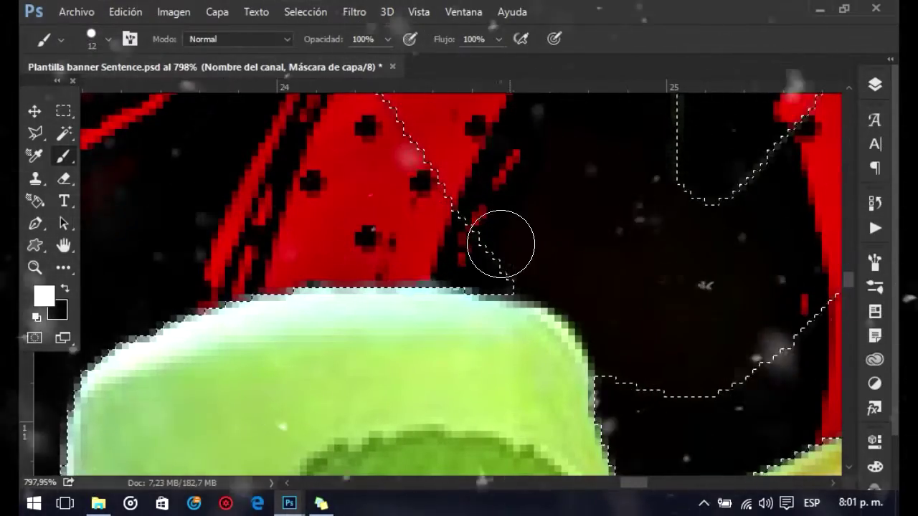
{"action": "scroll", "coordinate": [721, 278], "scroll_direction": "down", "scroll_amount": 6}
{"action": "scroll", "coordinate": [700, 204], "scroll_direction": "down", "scroll_amount": 2}
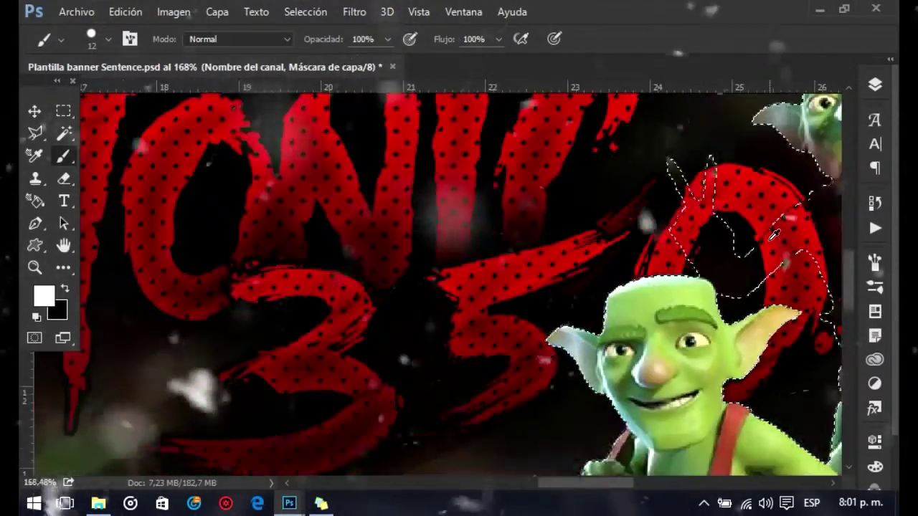
{"action": "scroll", "coordinate": [699, 204], "scroll_direction": "down", "scroll_amount": 2}
{"action": "scroll", "coordinate": [551, 276], "scroll_direction": "down", "scroll_amount": 5}
{"action": "scroll", "coordinate": [550, 275], "scroll_direction": "up", "scroll_amount": 5}
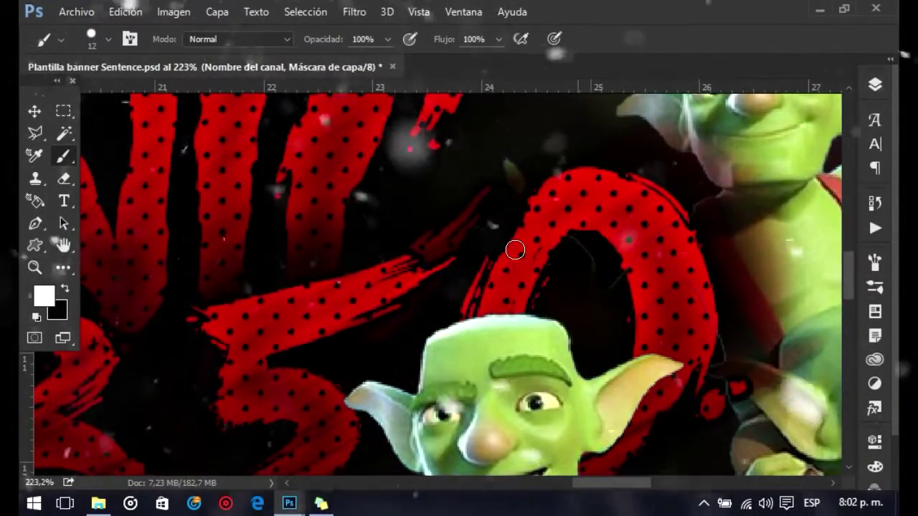
{"action": "right_click", "coordinate": [545, 219]}
{"action": "right_click", "coordinate": [545, 218], "text": "alt"}
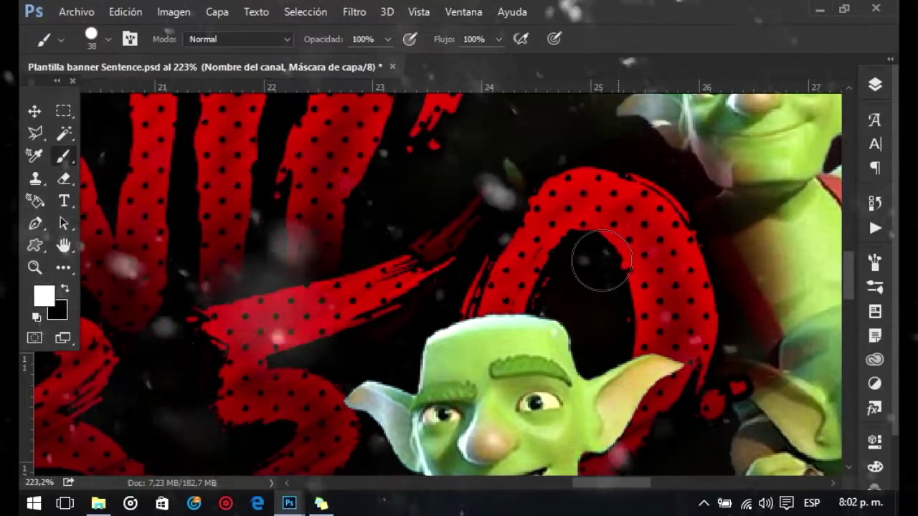
{"action": "key", "text": "ctrl+0"}
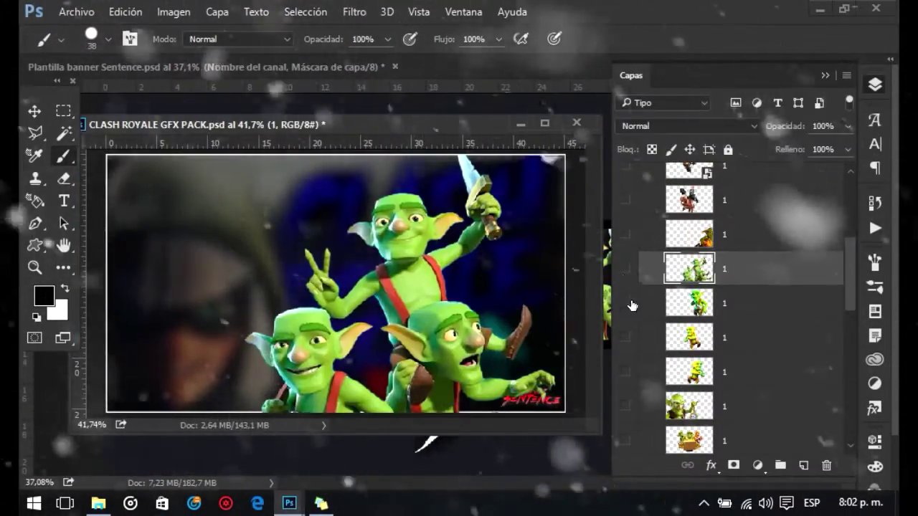
Step: Show the goblins holding a box and drag them into the banner centre
{"action": "left_click", "coordinate": [626, 370]}
{"action": "left_click", "coordinate": [625, 406]}
{"action": "left_click", "coordinate": [625, 405]}
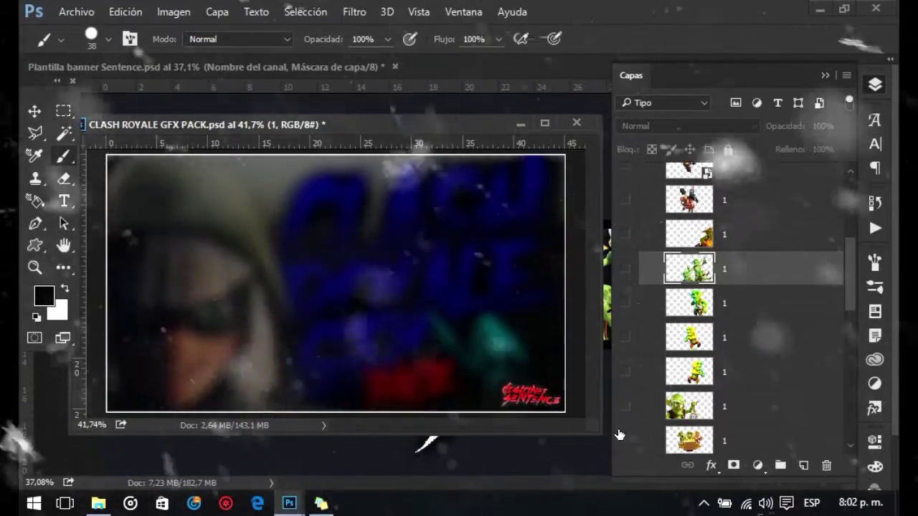
{"action": "left_click", "coordinate": [626, 440]}
{"action": "key", "text": "v"}
{"action": "left_click_drag", "start_coordinate": [337, 301], "coordinate": [524, 122]}
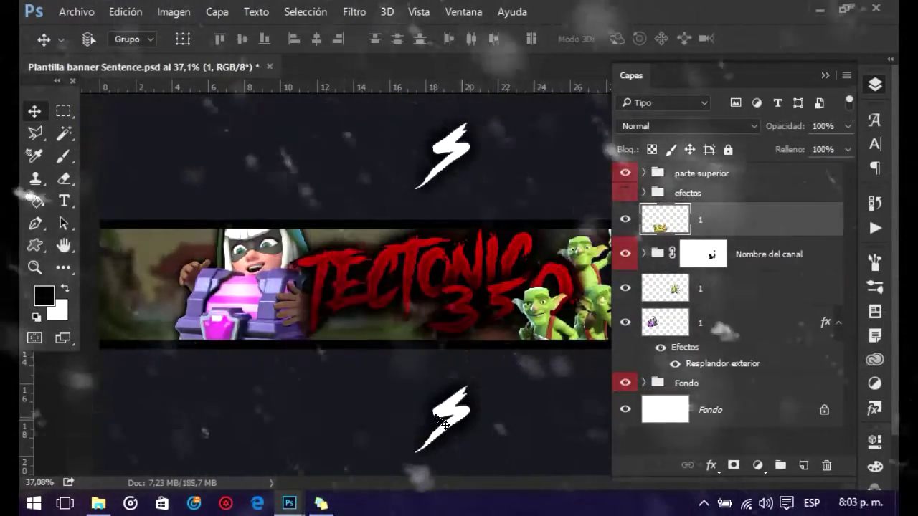
{"action": "left_click_drag", "start_coordinate": [524, 123], "coordinate": [402, 308]}
{"action": "left_click", "coordinate": [875, 84]}
Step: Scale the box goblins to 30%, tilt them about -4.49°, and nudge them right and up
{"action": "scroll", "coordinate": [438, 287], "scroll_direction": "up", "scroll_amount": 2}
{"action": "key", "text": "ctrl+t"}
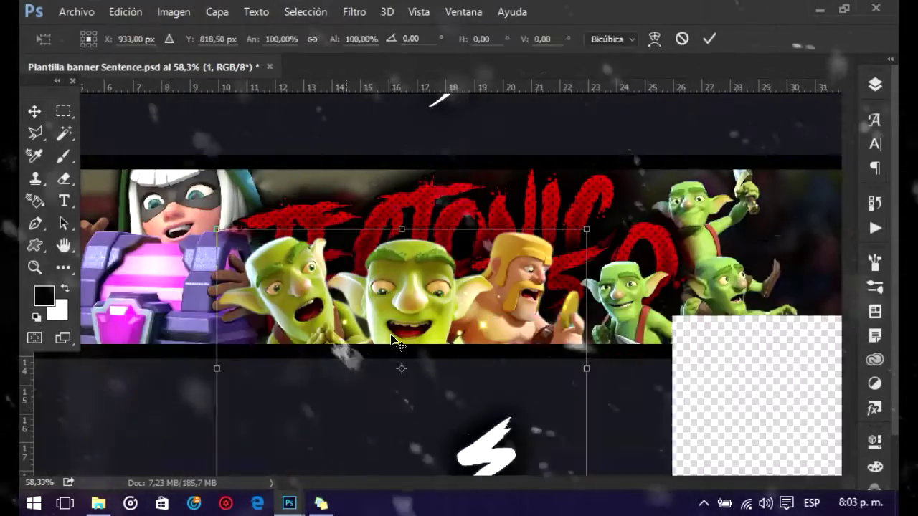
{"action": "left_click", "coordinate": [280, 39]}
{"action": "type", "text": "40"}
{"action": "key", "text": "Tab"}
{"action": "left_click_drag", "start_coordinate": [425, 324], "coordinate": [421, 325]}
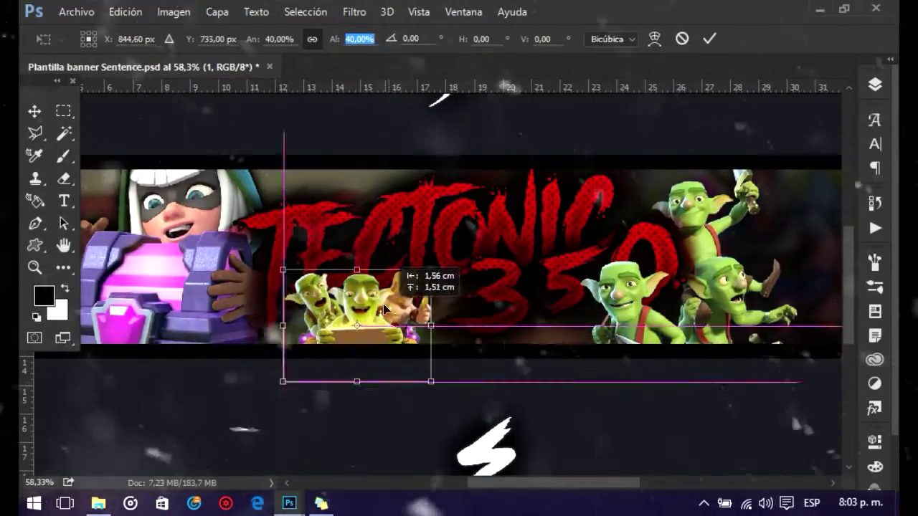
{"action": "left_click", "coordinate": [355, 39]}
{"action": "type", "text": "30"}
{"action": "key", "text": "Return"}
{"action": "key", "text": "shift+Right"}
{"action": "key", "text": "shift+Right"}
{"action": "key", "text": "shift+Right"}
{"action": "key", "text": "shift+Up"}
{"action": "key", "text": "shift+Up"}
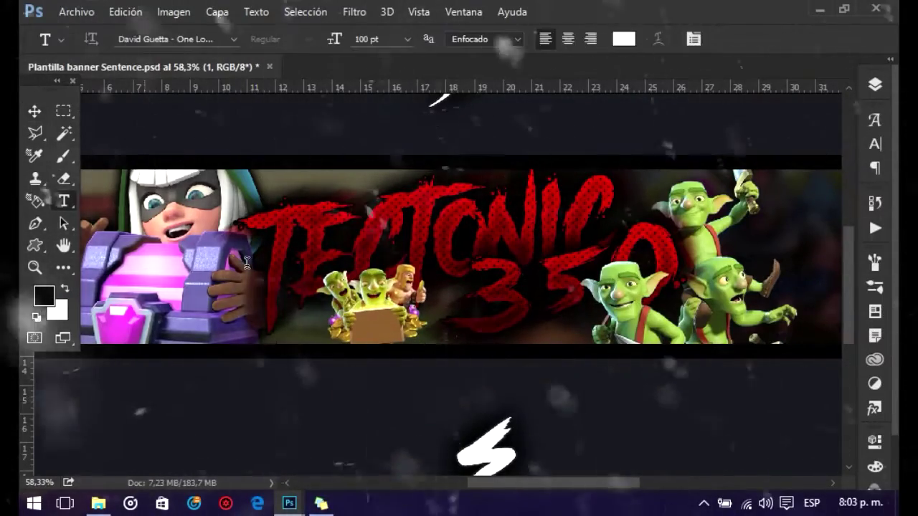
Step: Set the Suscribete text to Arial Black at 6 pt
{"action": "type", "text": "Suscribete"}
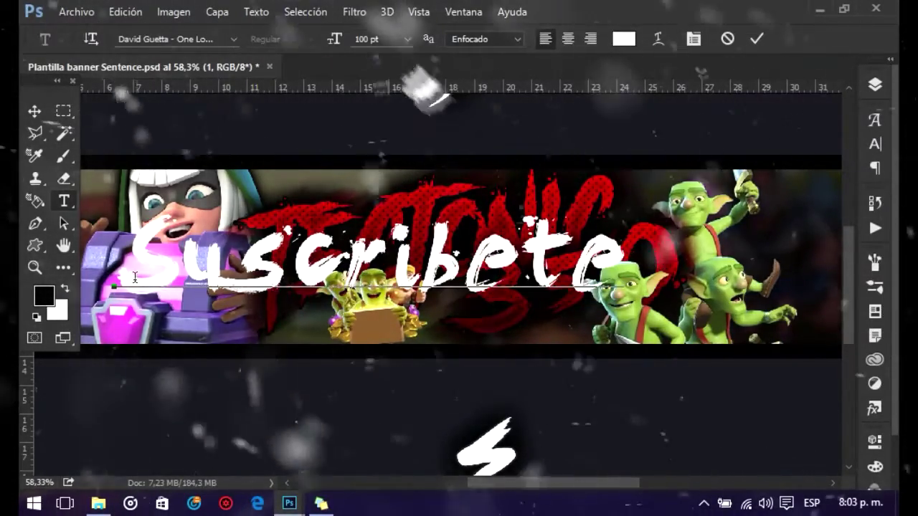
{"action": "right_click", "coordinate": [185, 131]}
{"action": "left_click", "coordinate": [251, 146]}
{"action": "left_click", "coordinate": [172, 39]}
{"action": "type", "text": "arial"}
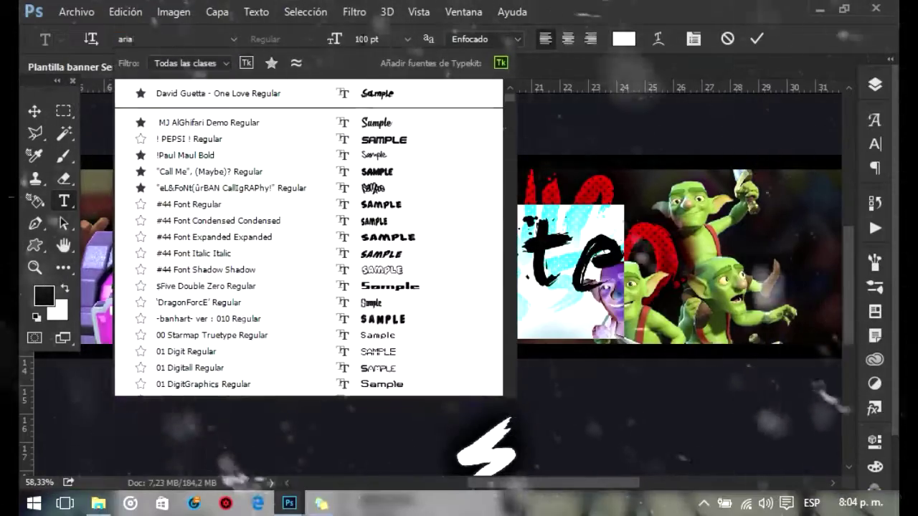
{"action": "left_click", "coordinate": [183, 187]}
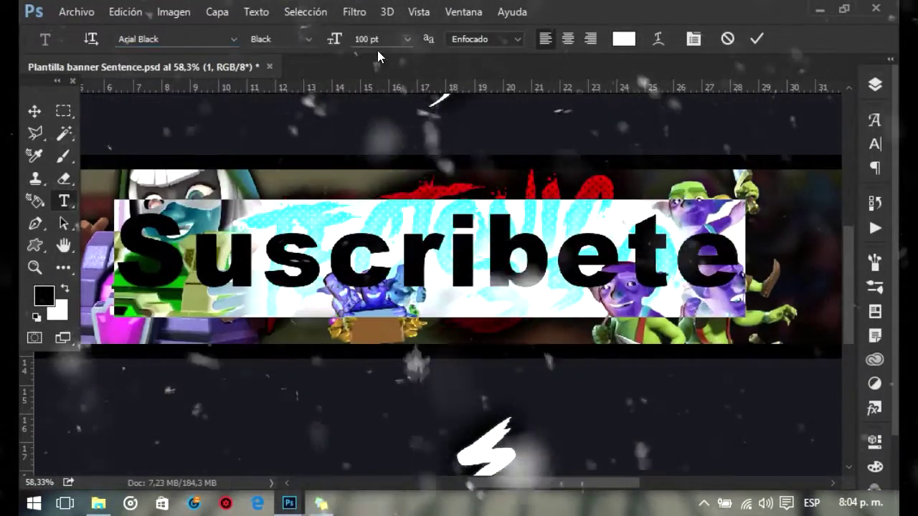
{"action": "left_click", "coordinate": [366, 39]}
{"action": "type", "text": "30"}
{"action": "key", "text": "Return"}
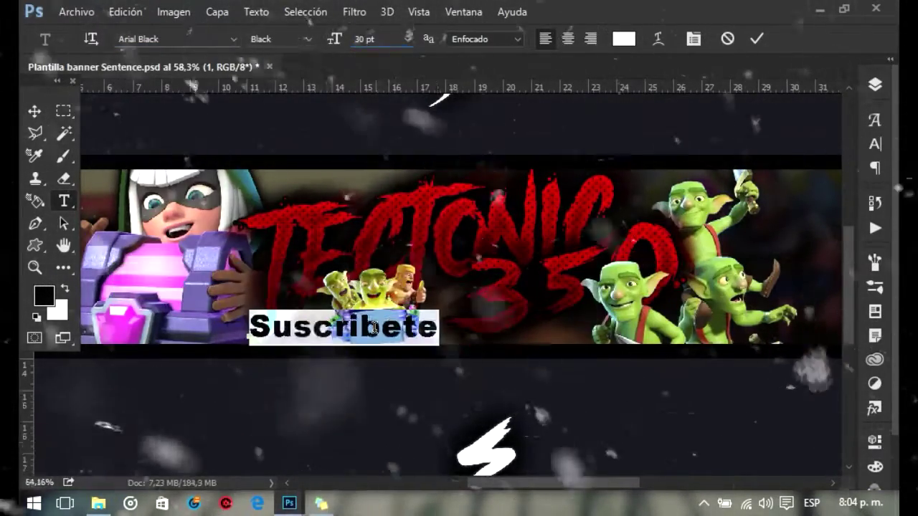
{"action": "scroll", "coordinate": [342, 330], "scroll_direction": "up", "scroll_amount": 5}
{"action": "type", "text": "7"}
{"action": "key", "text": "Return"}
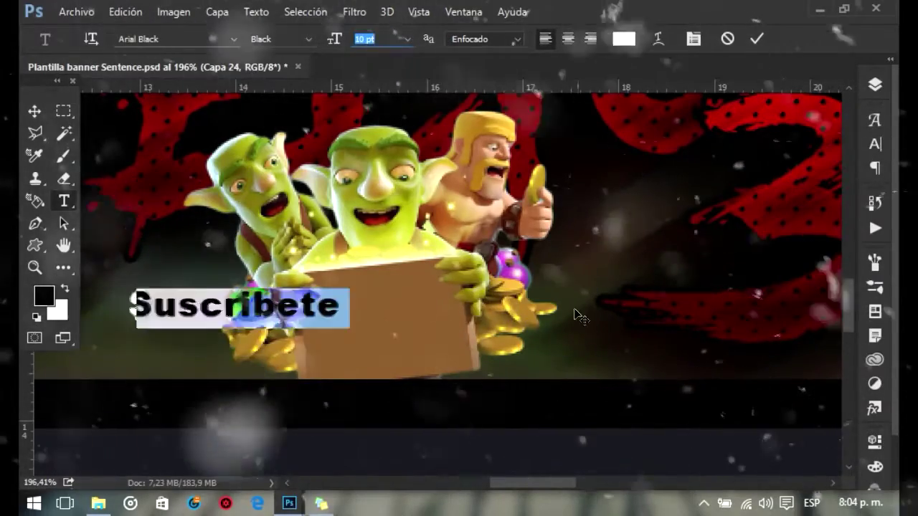
{"action": "type", "text": "6"}
{"action": "key", "text": "Return"}
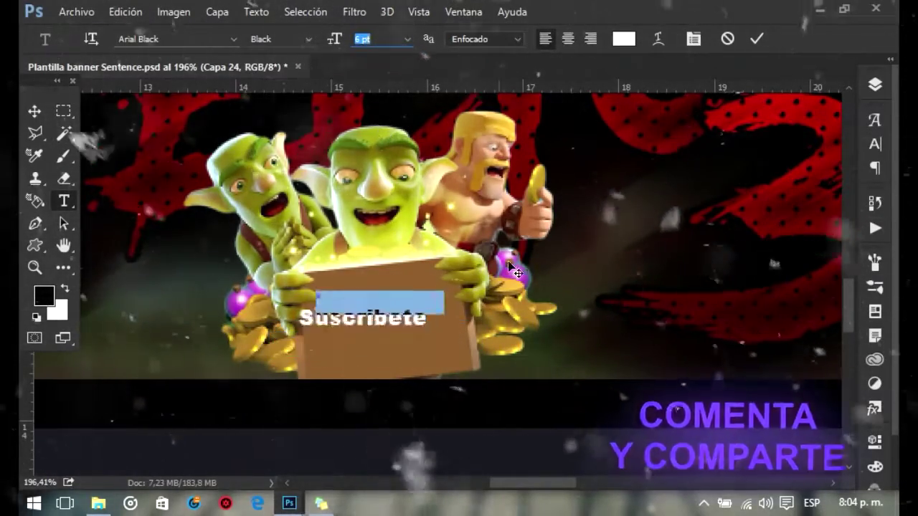
{"action": "left_click", "coordinate": [756, 38]}
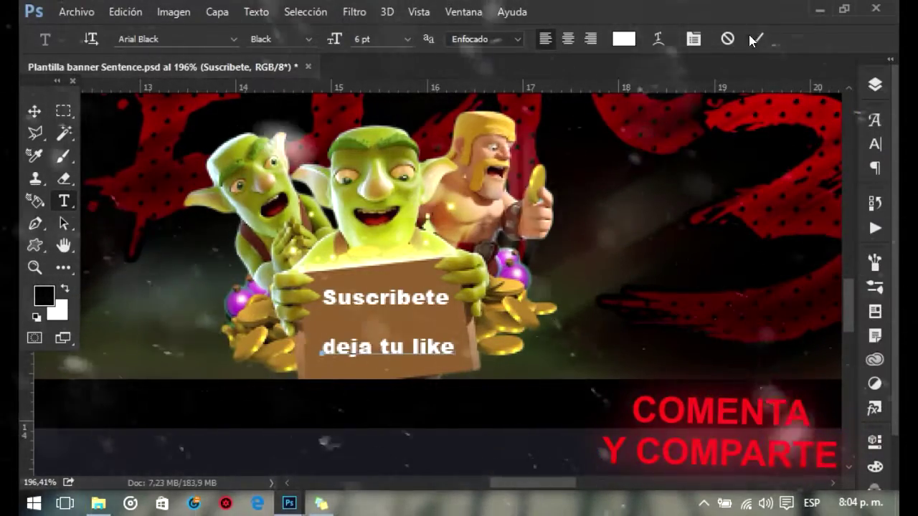
Step: Add a 'comenta y c' text line on the box and tilt it about -6°
{"action": "left_click", "coordinate": [345, 433]}
{"action": "type", "text": "comenta y c"}
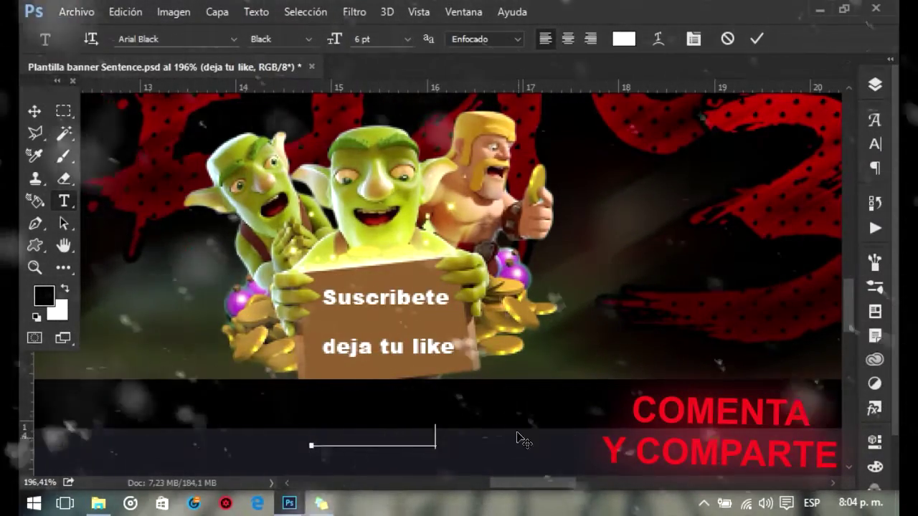
{"action": "left_click_drag", "start_coordinate": [523, 437], "coordinate": [526, 382]}
{"action": "left_click", "coordinate": [757, 39]}
{"action": "key", "text": "v"}
{"action": "key", "text": "ctrl+t"}
{"action": "left_click_drag", "start_coordinate": [423, 402], "coordinate": [391, 385]}
{"action": "key", "text": "shift+Up"}
{"action": "key", "text": "shift+Right"}
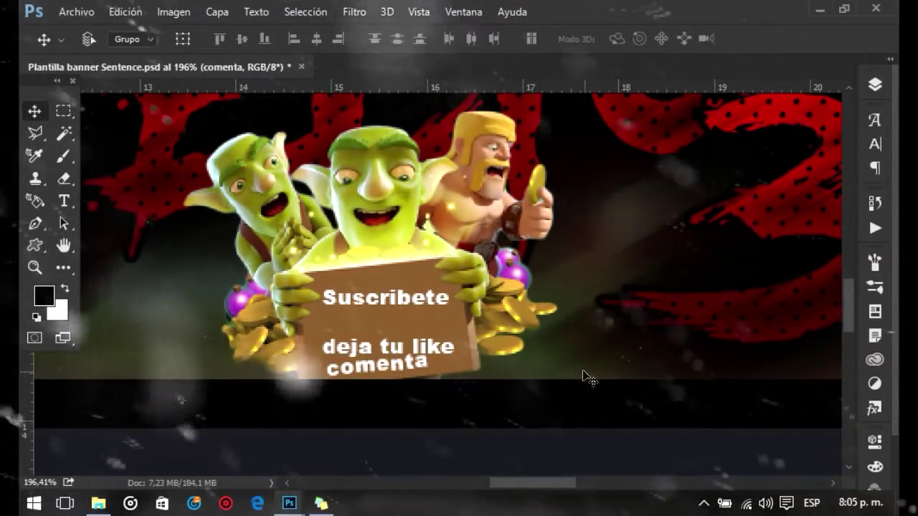
Step: Tilt the 'deja tu like' line about -9.5° and the Suscribete line slightly
{"action": "left_click", "coordinate": [875, 84]}
{"action": "left_click", "coordinate": [718, 254]}
{"action": "key", "text": "ctrl+t"}
{"action": "left_click_drag", "start_coordinate": [391, 294], "coordinate": [373, 294]}
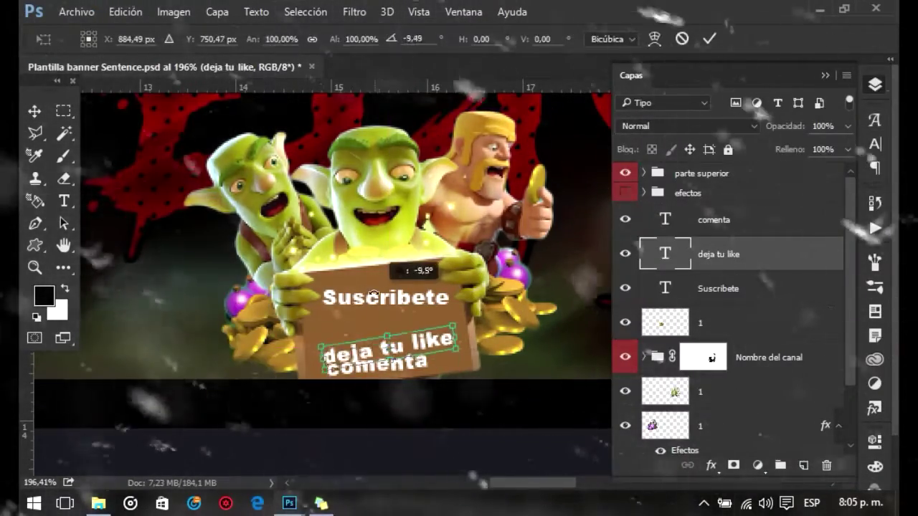
{"action": "key", "text": "Return"}
{"action": "left_click", "coordinate": [787, 225]}
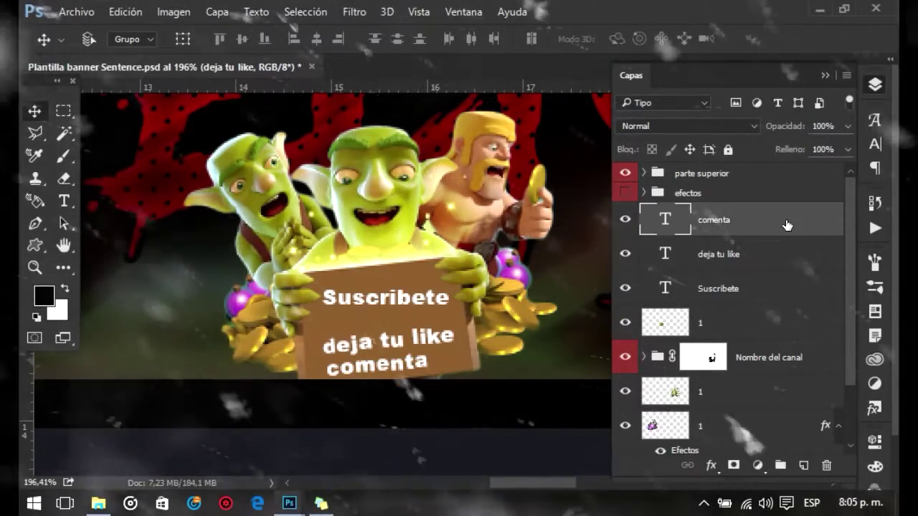
{"action": "left_click", "coordinate": [789, 291]}
{"action": "key", "text": "ctrl+t"}
{"action": "left_click_drag", "start_coordinate": [372, 177], "coordinate": [368, 176]}
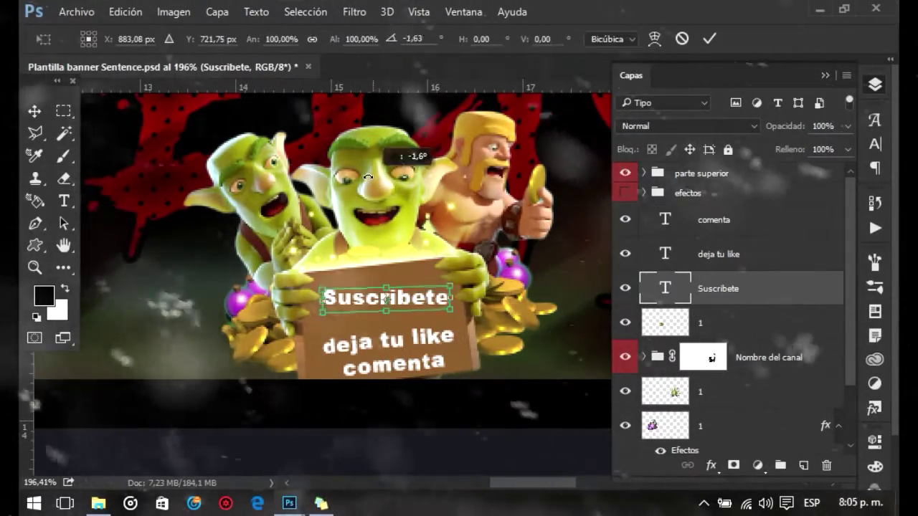
Step: Undo the Suscribete tilt and give Suscribete a stroke outline and colour overlay style
{"action": "key", "text": "ctrl+z"}
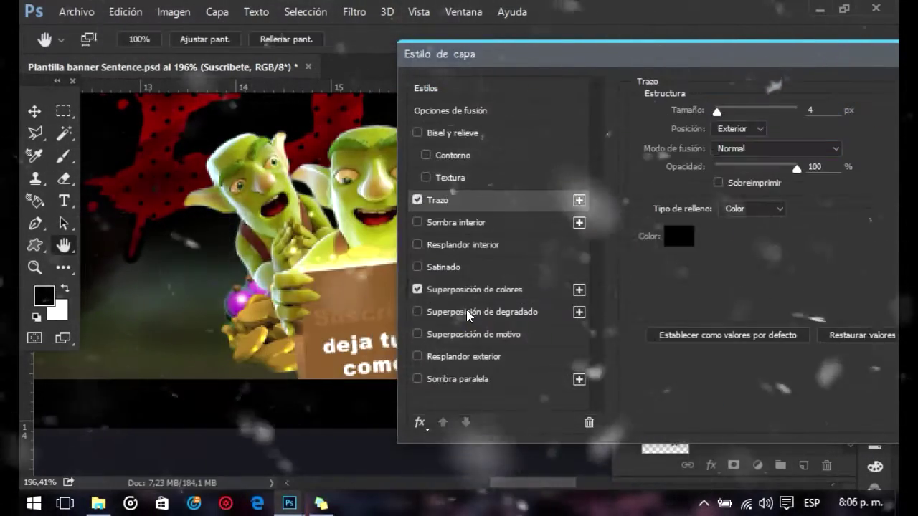
{"action": "left_click", "coordinate": [823, 107]}
{"action": "left_click", "coordinate": [418, 246]}
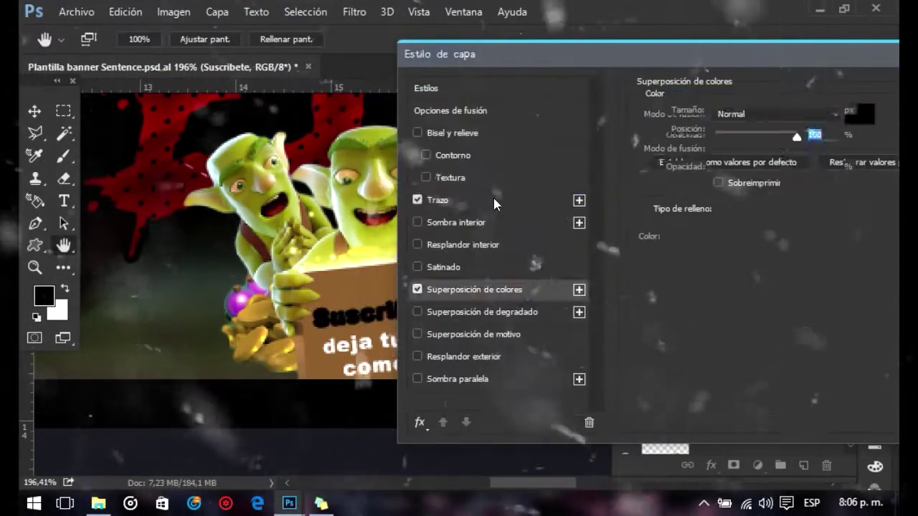
{"action": "left_click", "coordinate": [789, 138]}
{"action": "left_click", "coordinate": [852, 103]}
Step: Copy Suscribete's layer style onto the comenta and 'deja tu like' layers
{"action": "right_click", "coordinate": [738, 294]}
{"action": "left_click", "coordinate": [600, 204]}
{"action": "left_click", "coordinate": [717, 219], "text": "shift"}
{"action": "right_click", "coordinate": [754, 220]}
{"action": "left_click", "coordinate": [574, 220]}
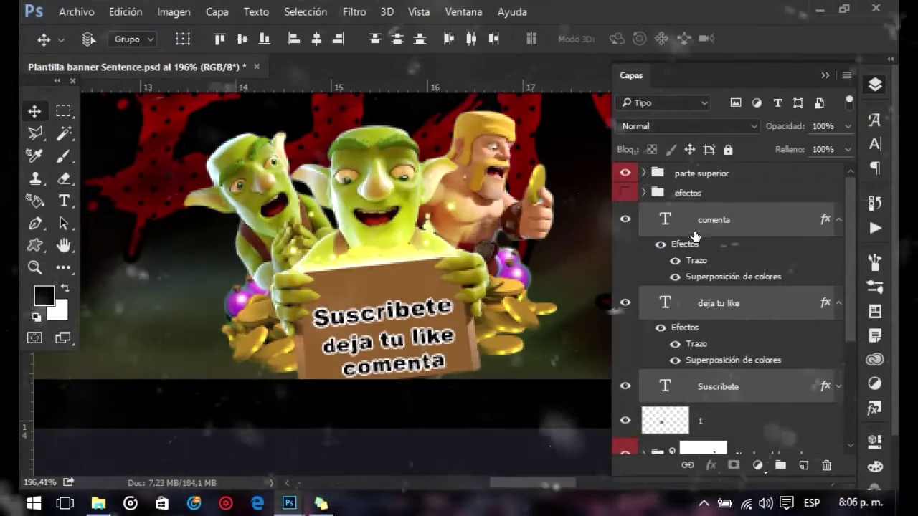
{"action": "left_click", "coordinate": [838, 219]}
{"action": "left_click", "coordinate": [838, 254]}
{"action": "left_click", "coordinate": [870, 85]}
{"action": "scroll", "coordinate": [477, 305], "scroll_direction": "down", "scroll_amount": 2}
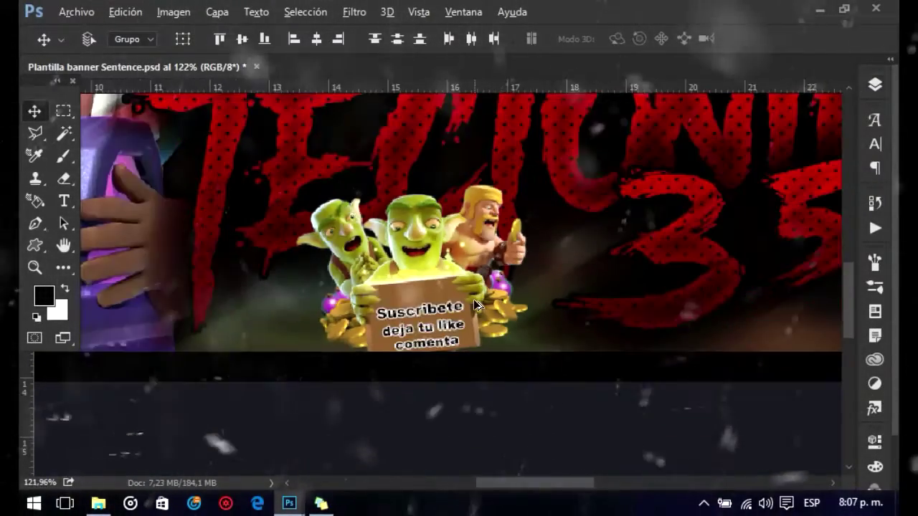
Step: Drag the goblin elder with pocket watch from the CLASH ROYALE GFX PACK into the banner
{"action": "scroll", "coordinate": [477, 305], "scroll_direction": "down", "scroll_amount": 1}
{"action": "scroll", "coordinate": [476, 304], "scroll_direction": "up", "scroll_amount": 3}
{"action": "scroll", "coordinate": [442, 312], "scroll_direction": "up", "scroll_amount": 1}
{"action": "scroll", "coordinate": [572, 308], "scroll_direction": "down", "scroll_amount": 2}
{"action": "scroll", "coordinate": [571, 309], "scroll_direction": "down", "scroll_amount": 4}
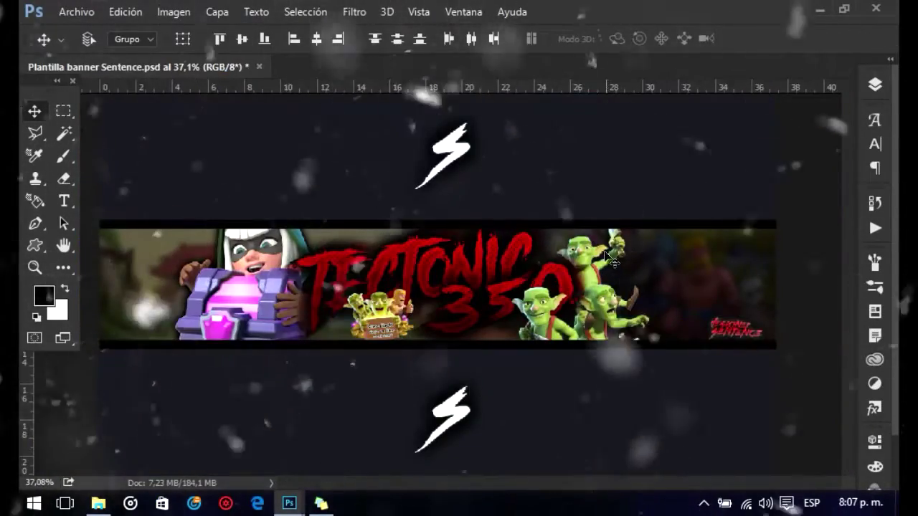
{"action": "left_click", "coordinate": [874, 85]}
{"action": "left_click", "coordinate": [874, 85]}
{"action": "scroll", "coordinate": [406, 364], "scroll_direction": "up", "scroll_amount": 2}
{"action": "scroll", "coordinate": [393, 334], "scroll_direction": "up", "scroll_amount": 1}
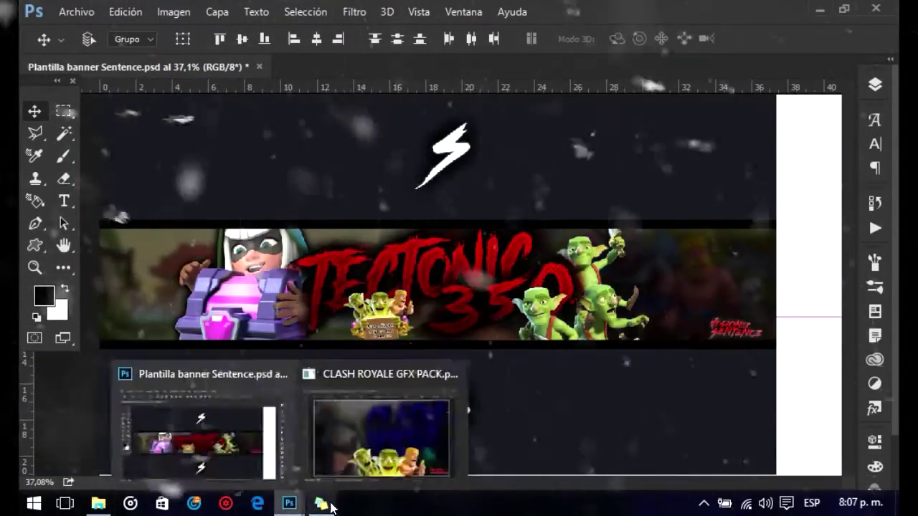
{"action": "left_click", "coordinate": [380, 434]}
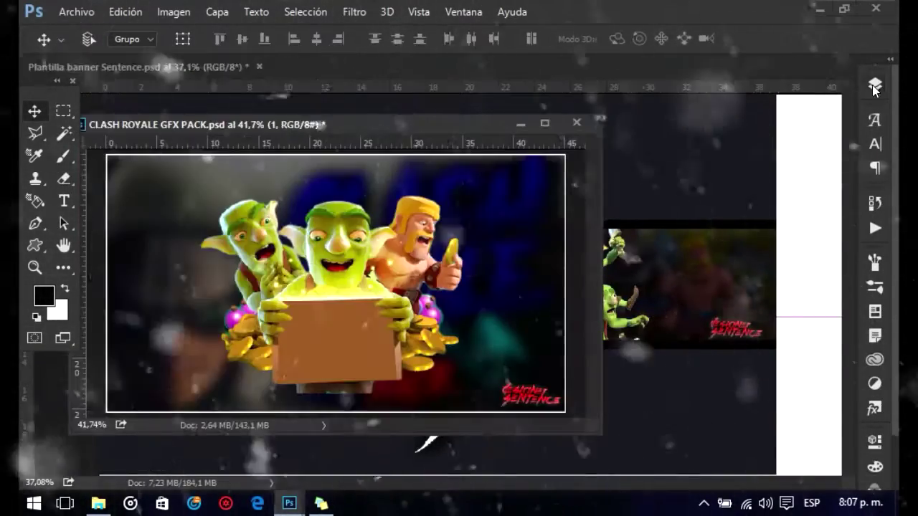
{"action": "left_click", "coordinate": [874, 84]}
{"action": "left_click", "coordinate": [625, 304]}
{"action": "left_click_drag", "start_coordinate": [241, 323], "coordinate": [588, 283]}
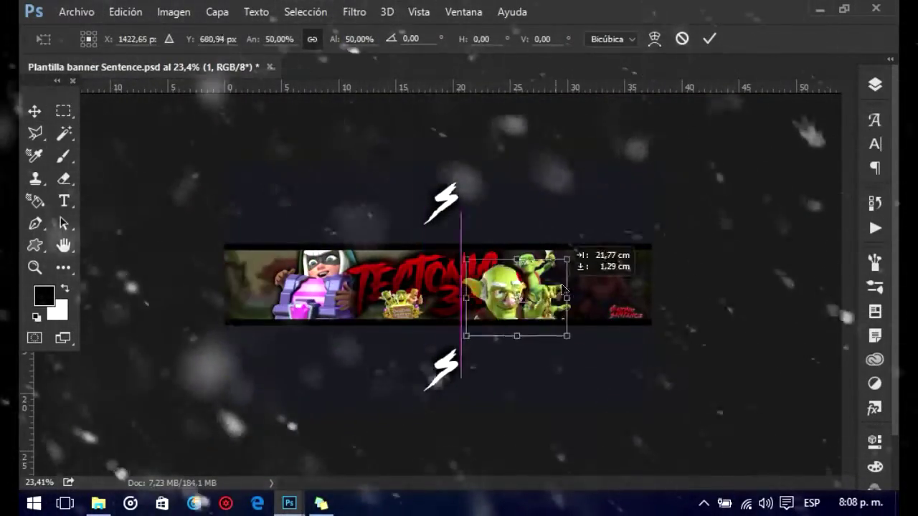
{"action": "scroll", "coordinate": [624, 283], "scroll_direction": "up", "scroll_amount": 5}
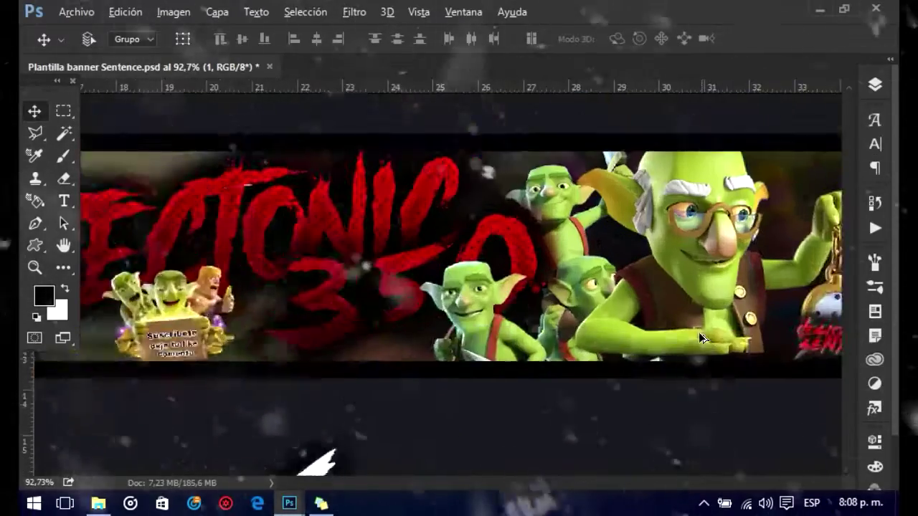
{"action": "key", "text": "alt+a"}
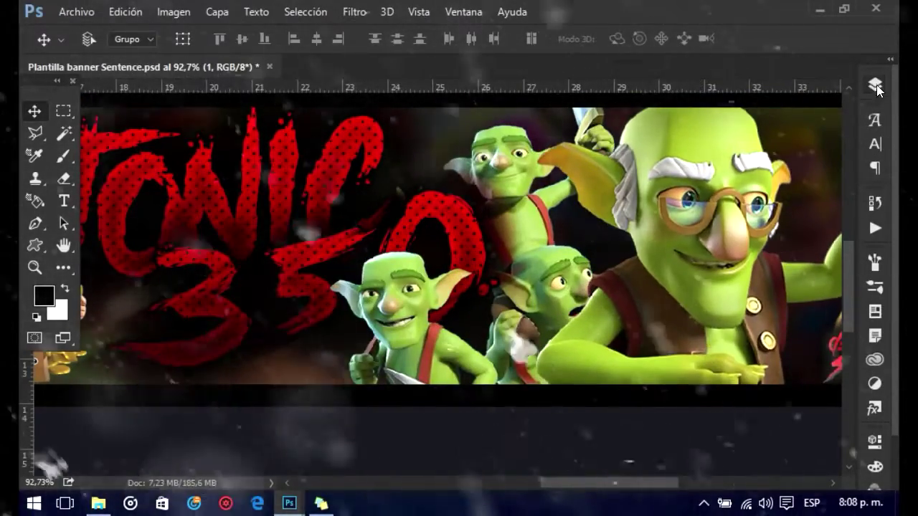
Step: Paste the copied layer style onto the selected goblin artwork layers
{"action": "left_click", "coordinate": [874, 84]}
{"action": "scroll", "coordinate": [790, 301], "scroll_direction": "down", "scroll_amount": 2}
{"action": "scroll", "coordinate": [848, 328], "scroll_direction": "down", "scroll_amount": 1}
{"action": "left_click", "coordinate": [838, 316]}
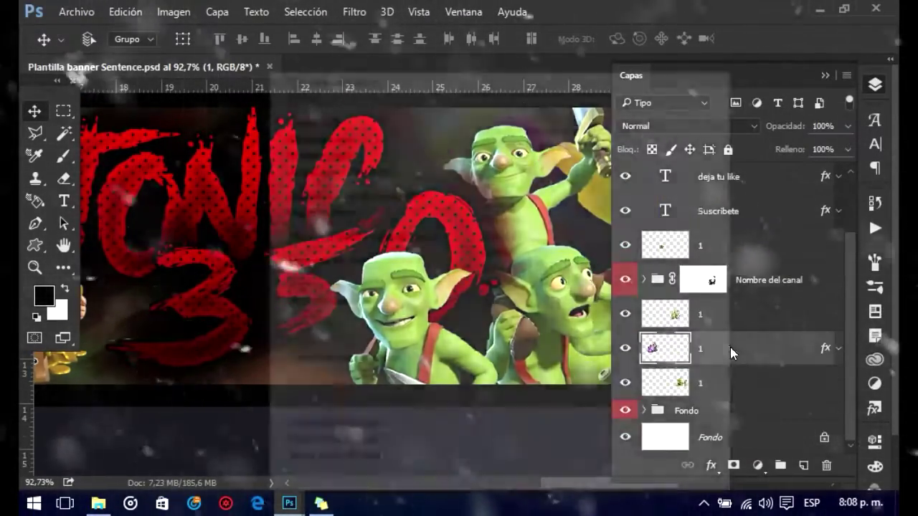
{"action": "left_click", "coordinate": [717, 313], "text": "ctrl"}
{"action": "left_click", "coordinate": [724, 244], "text": "ctrl"}
{"action": "right_click", "coordinate": [725, 244]}
{"action": "left_click", "coordinate": [380, 439]}
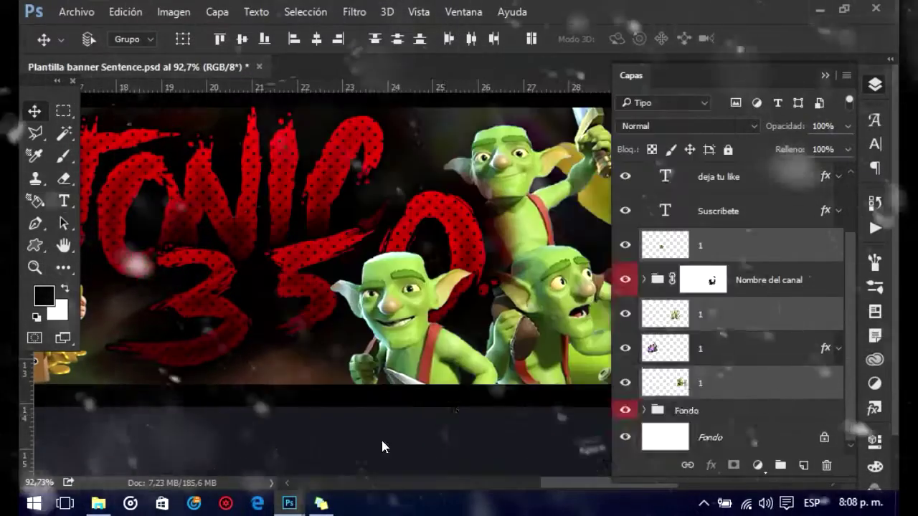
Step: Move the goblin elder to the banner's right edge and collapse the parte superior group
{"action": "left_click_drag", "start_coordinate": [825, 179], "coordinate": [736, 239]}
{"action": "scroll", "coordinate": [736, 244], "scroll_direction": "up", "scroll_amount": 2}
{"action": "scroll", "coordinate": [736, 244], "scroll_direction": "up", "scroll_amount": 2}
{"action": "left_click", "coordinate": [876, 88]}
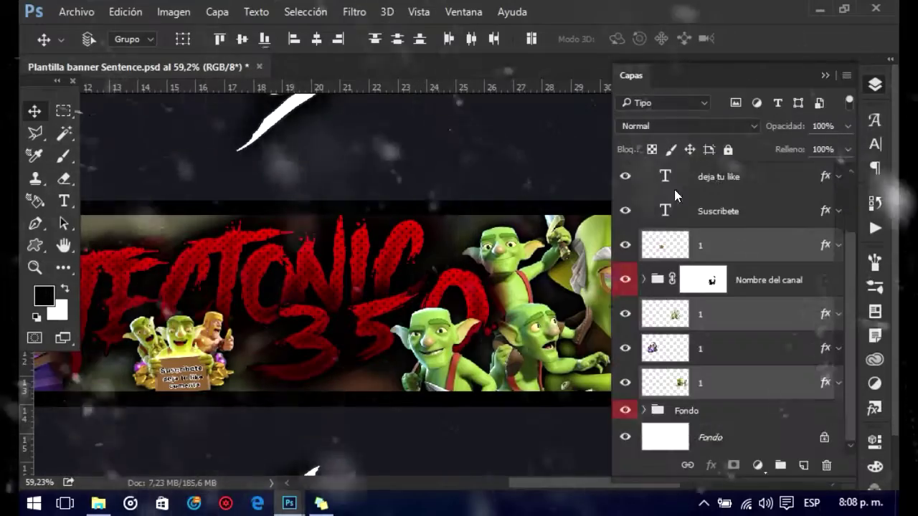
{"action": "scroll", "coordinate": [789, 237], "scroll_direction": "up", "scroll_amount": 5}
{"action": "left_click", "coordinate": [645, 315]}
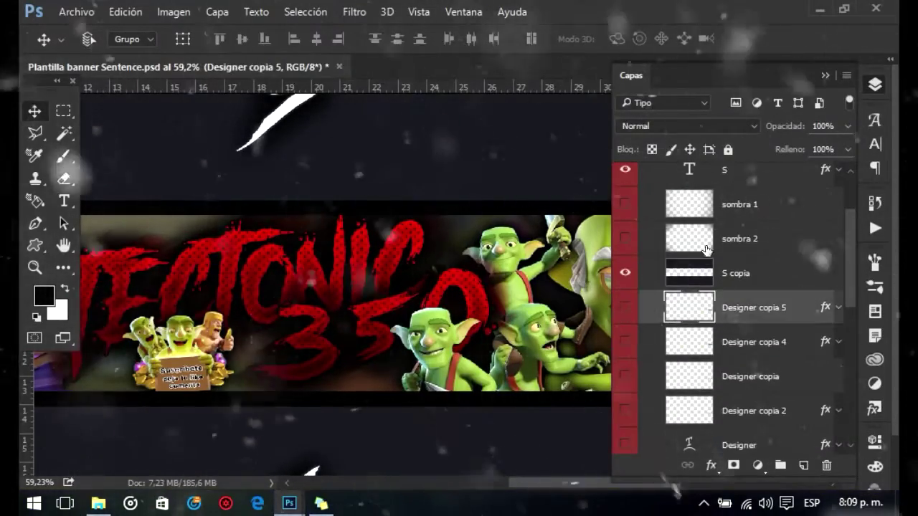
{"action": "scroll", "coordinate": [718, 287], "scroll_direction": "up", "scroll_amount": 5}
{"action": "left_click", "coordinate": [643, 174]}
{"action": "left_click", "coordinate": [696, 391]}
{"action": "left_click", "coordinate": [876, 85]}
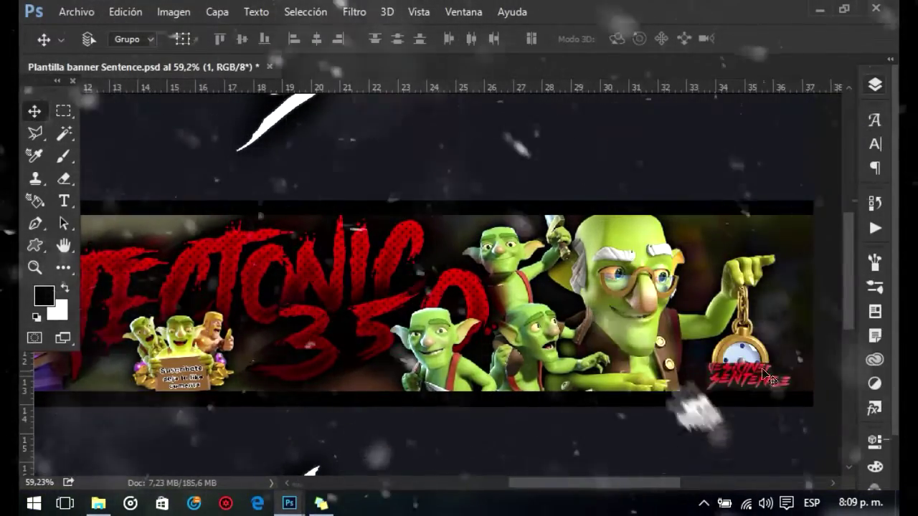
{"action": "scroll", "coordinate": [744, 363], "scroll_direction": "up", "scroll_amount": 2}
{"action": "scroll", "coordinate": [744, 363], "scroll_direction": "up", "scroll_amount": 1}
{"action": "key", "text": "b"}
{"action": "key", "text": "F7"}
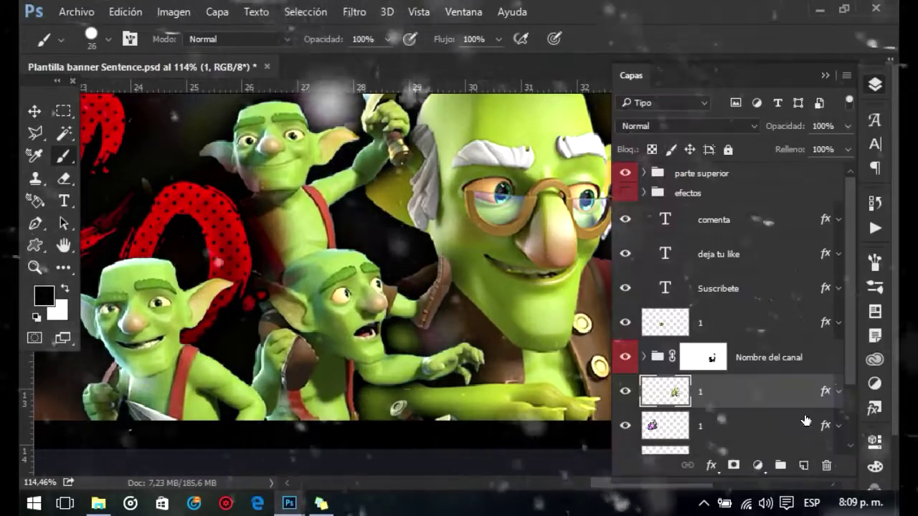
Step: Paint the pocket watch face pale blue and start a '.com' text line
{"action": "left_click", "coordinate": [875, 86]}
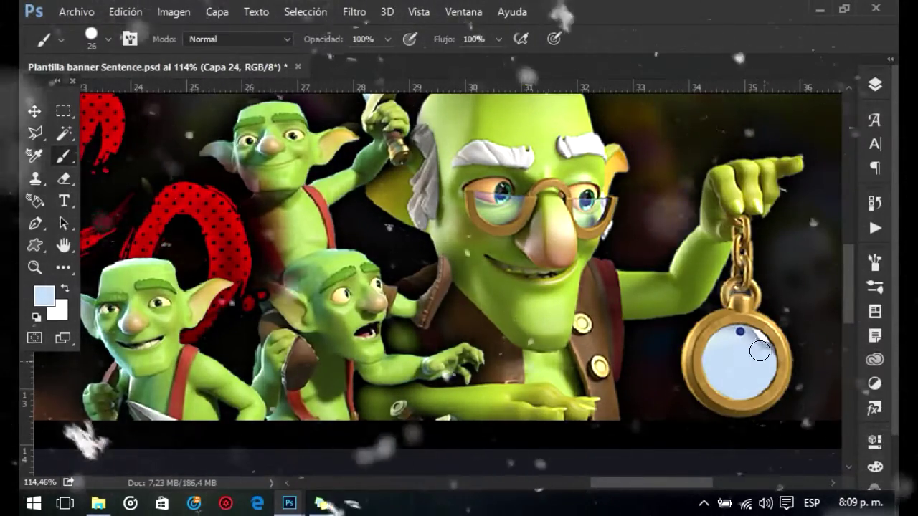
{"action": "left_click_drag", "start_coordinate": [760, 351], "coordinate": [741, 331]}
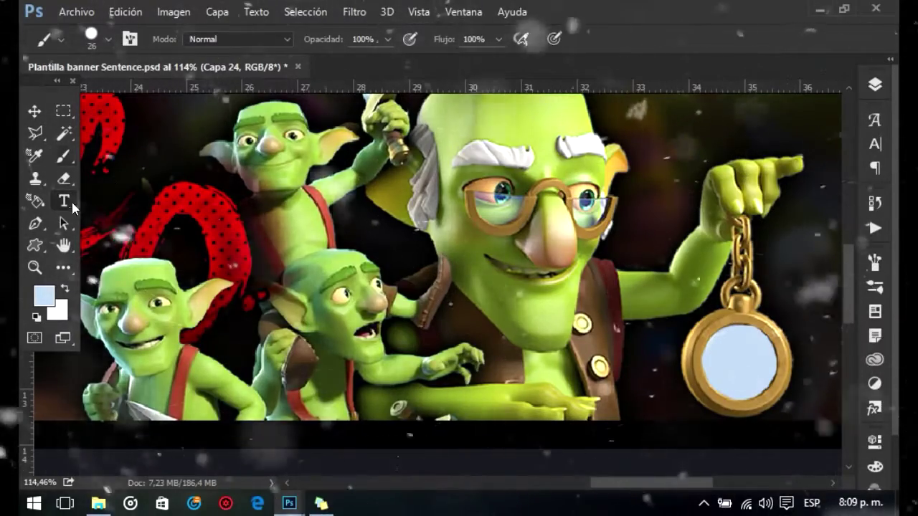
{"action": "left_click", "coordinate": [63, 201]}
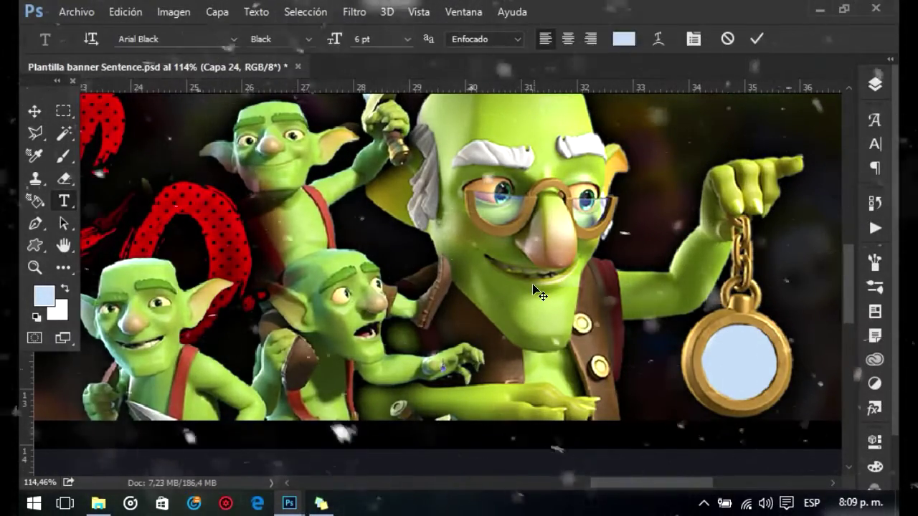
{"action": "type", "text": ".com"}
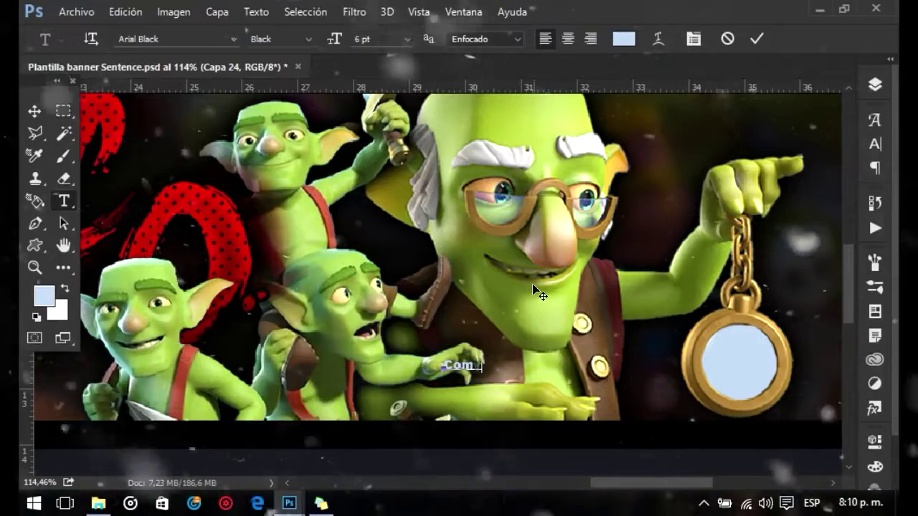